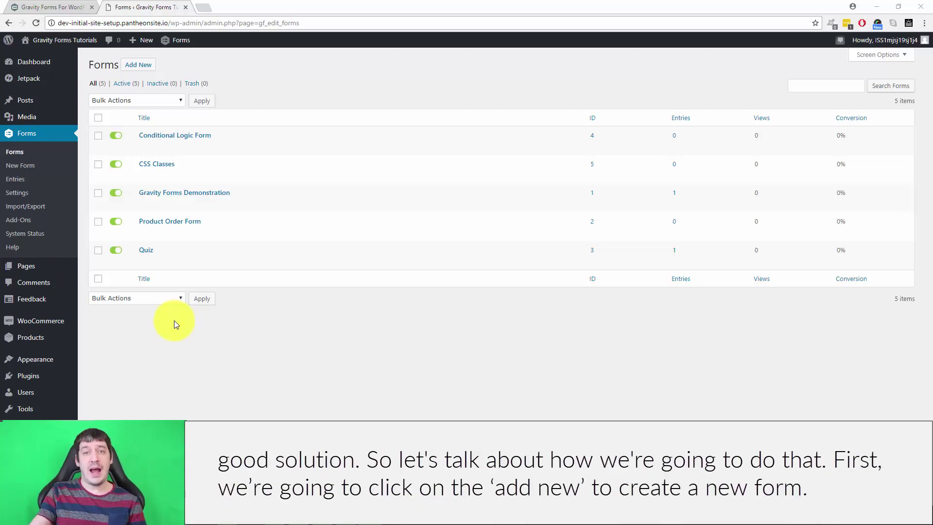
- Create a new form titled "Post Submission"
left_click(136, 66)
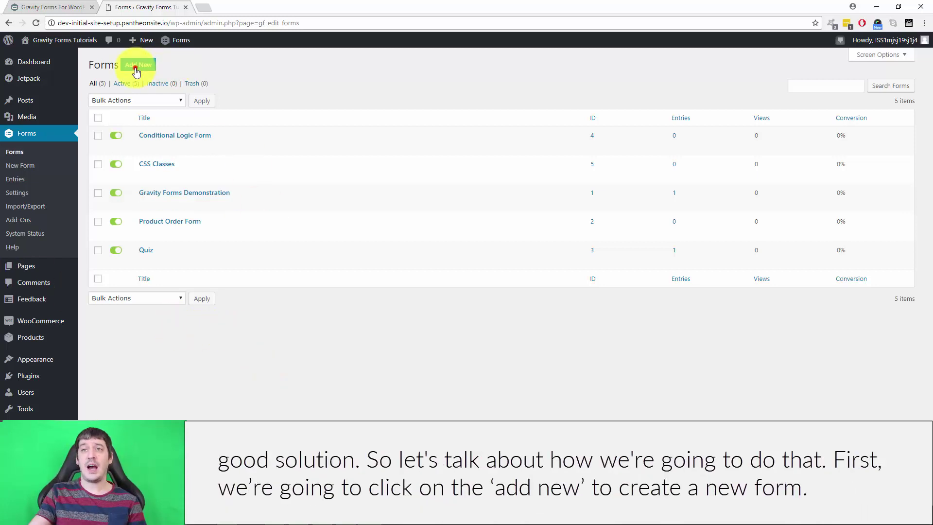
left_click(427, 198)
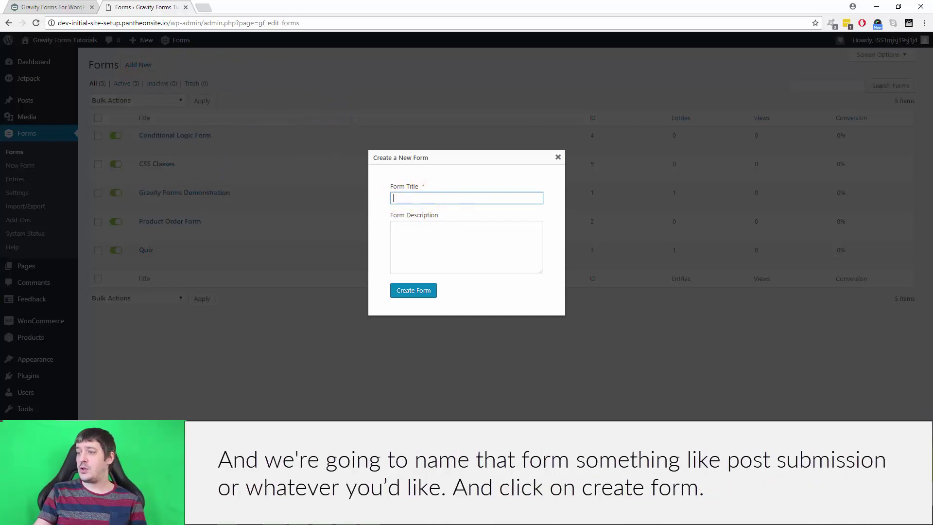
left_click(468, 198)
type("Post")
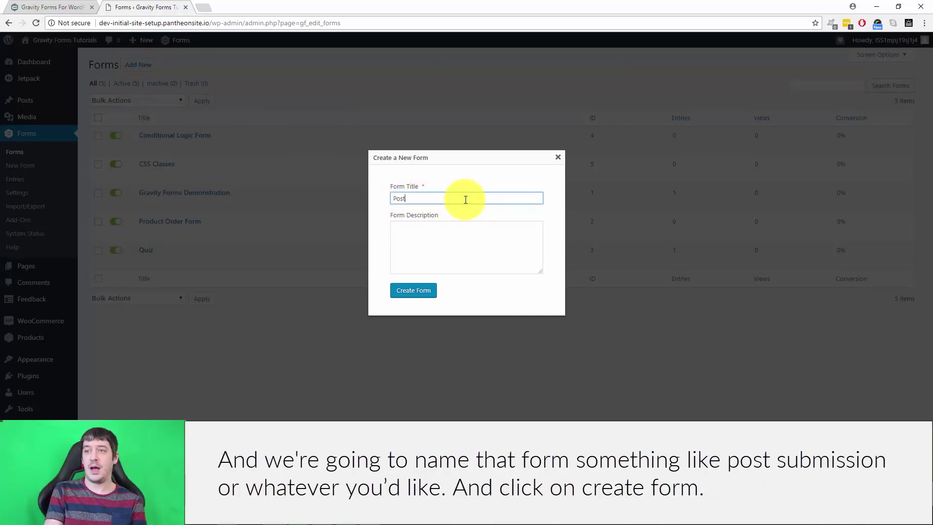
type(" Subm")
key("BackSpace")
key("BackSpace")
type("bm")
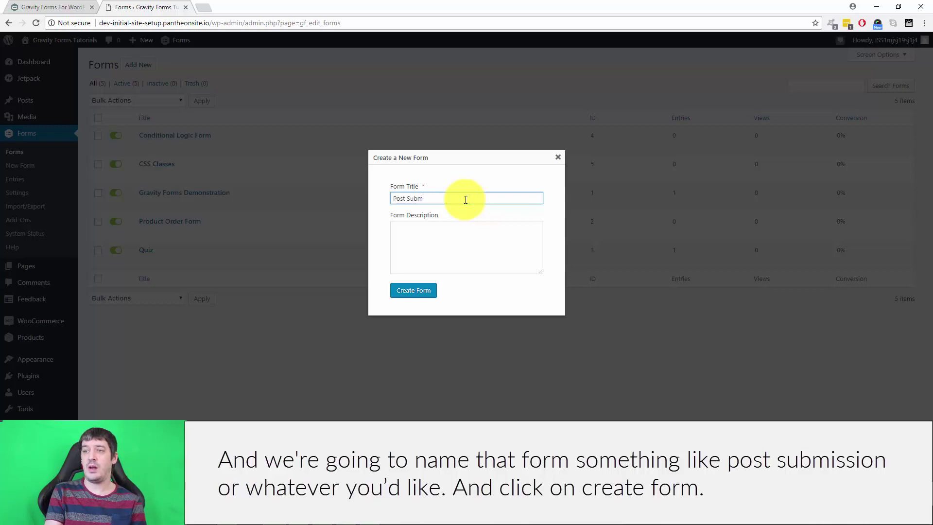
type("ission")
left_click(416, 290)
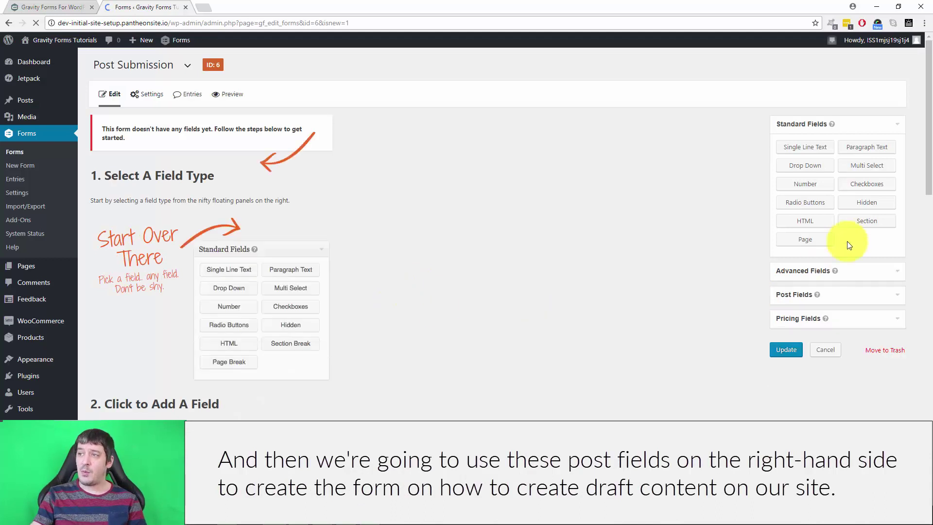
- Add a post Title field to the form and open its settings
left_click(841, 295)
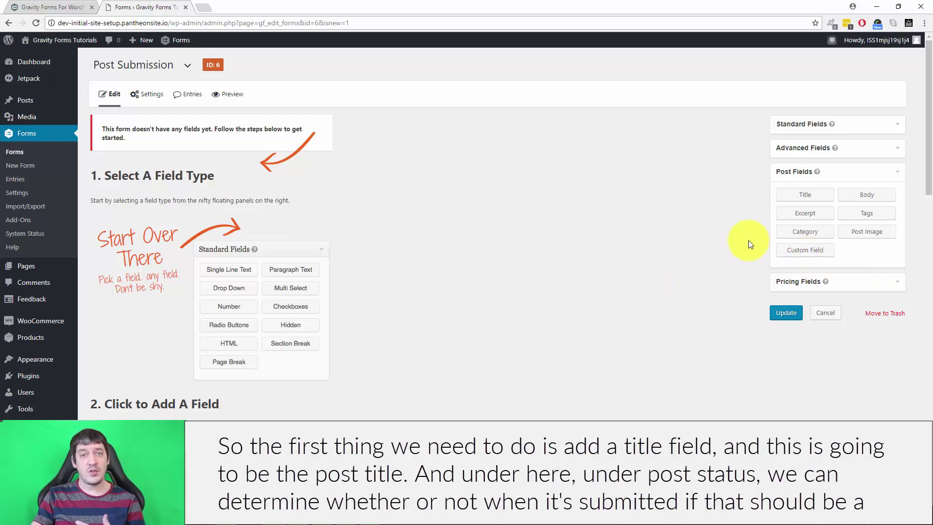
left_click(806, 195)
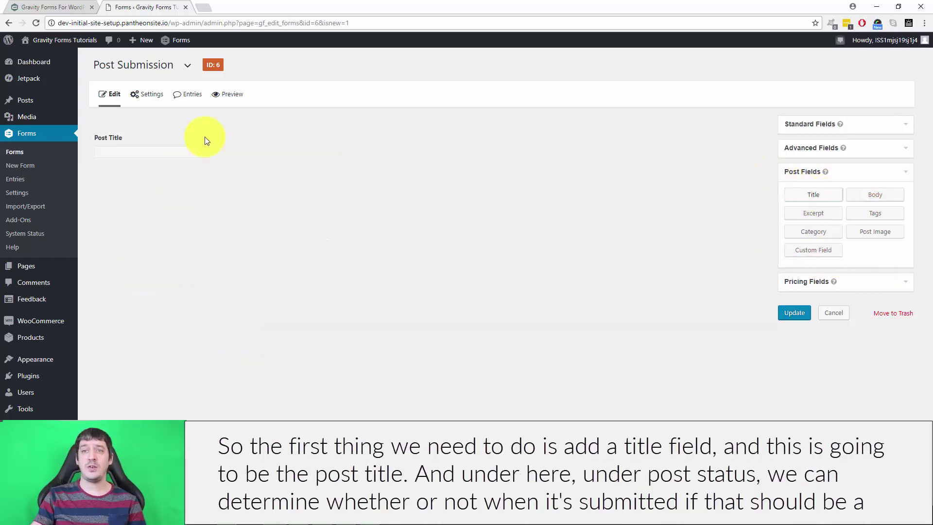
left_click(205, 141)
scroll(263, 194, "down", 2)
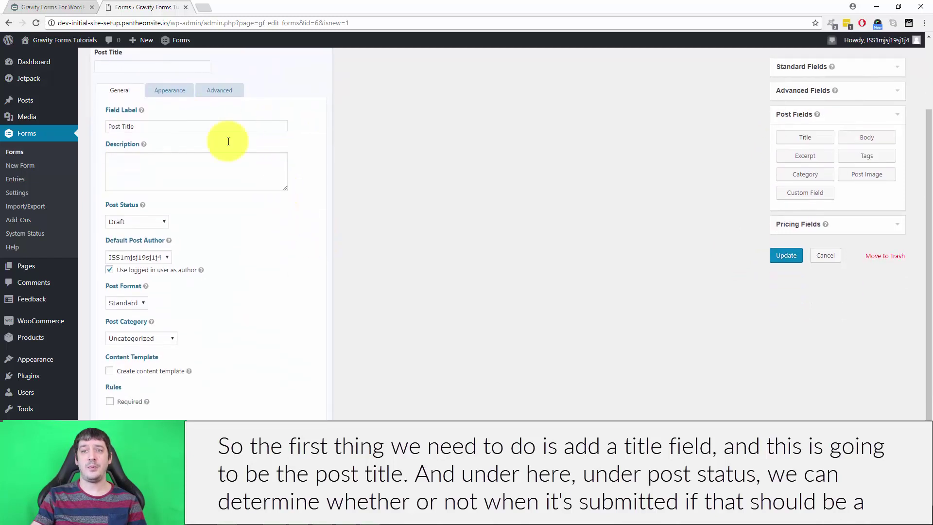
- Examine the Post Title field's available choices for post status, default post author, post format, post category and content template
left_click(150, 222)
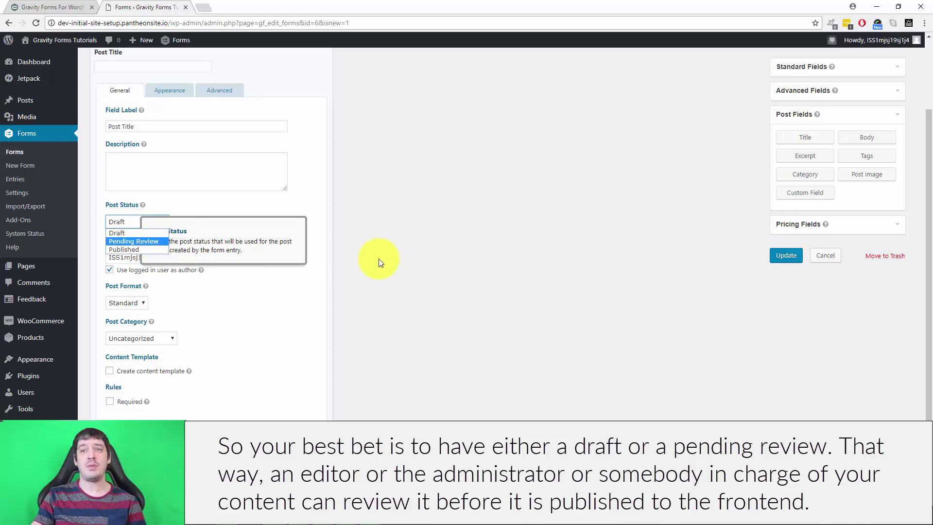
left_click(395, 261)
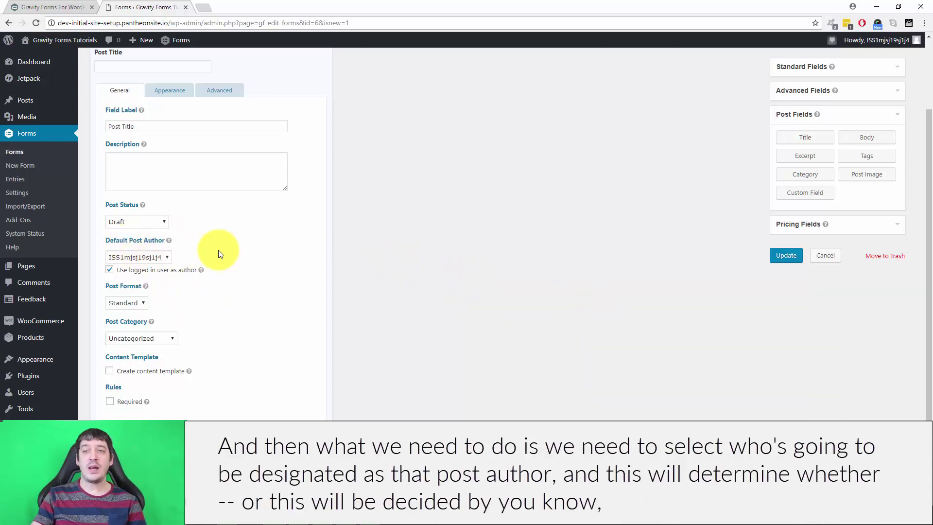
left_click(160, 257)
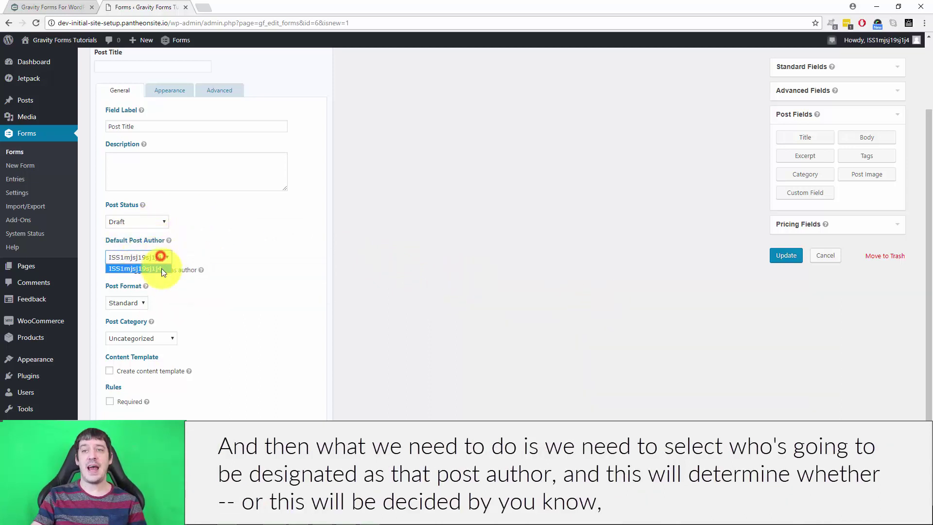
left_click(240, 255)
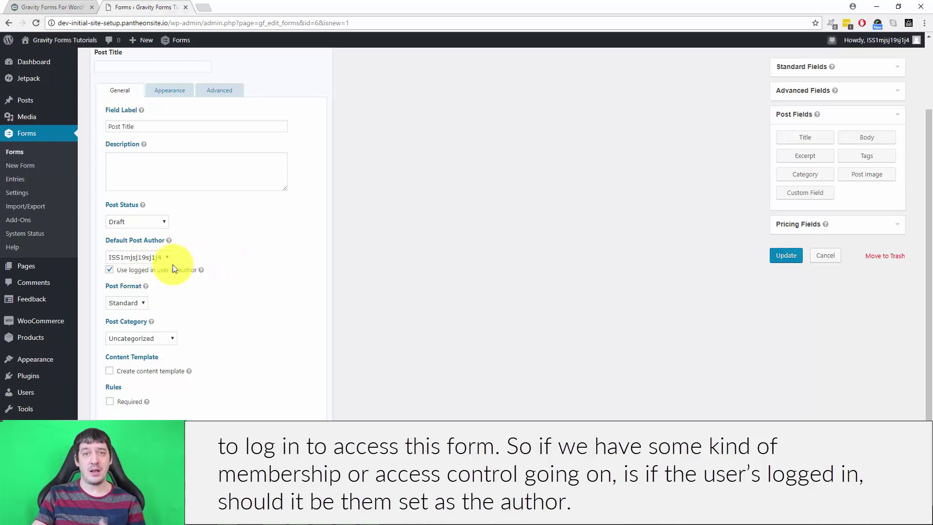
left_click(140, 258)
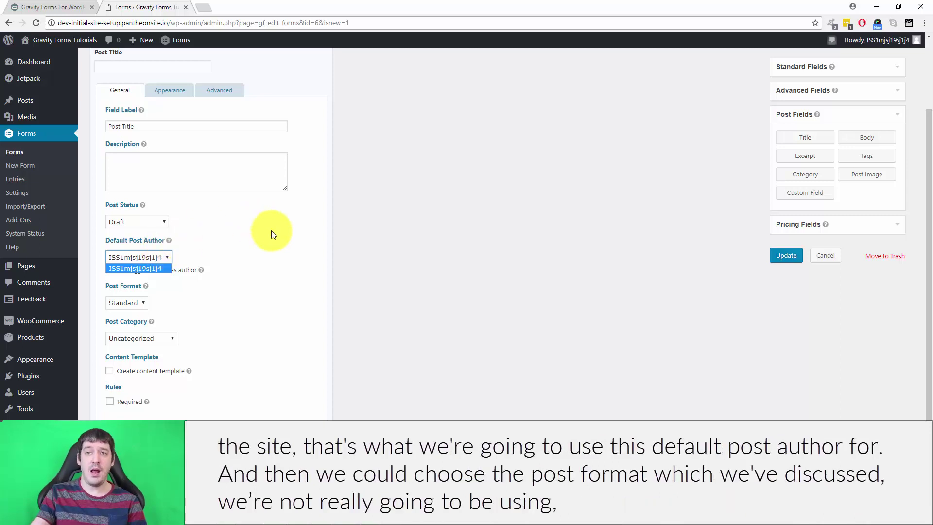
left_click(246, 270)
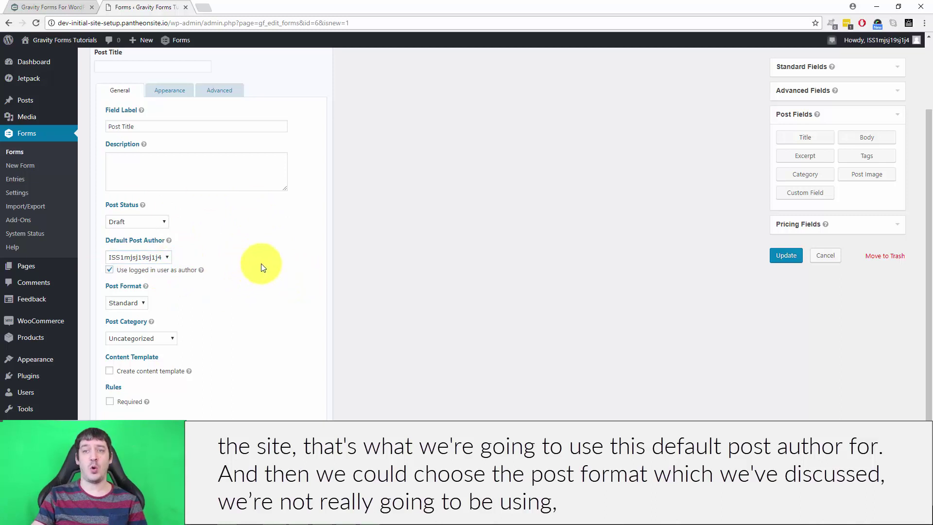
left_click(121, 303)
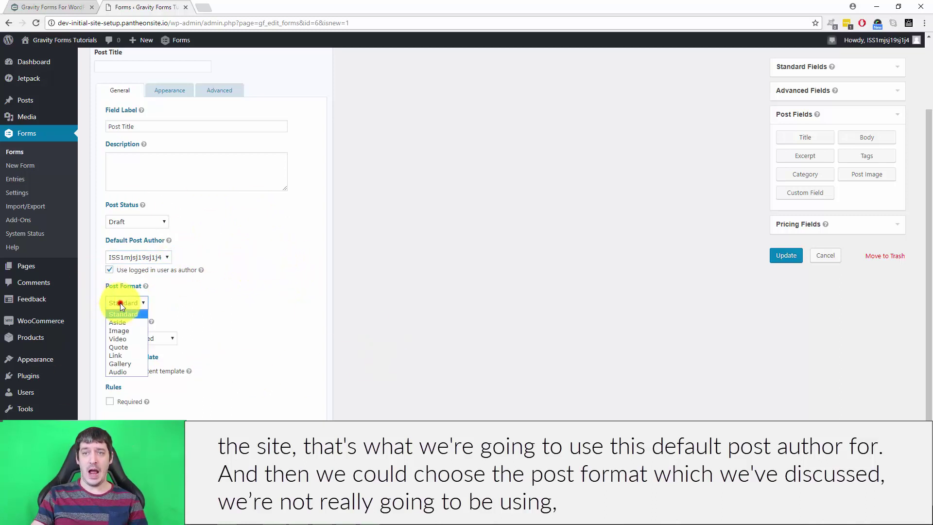
left_click(263, 315)
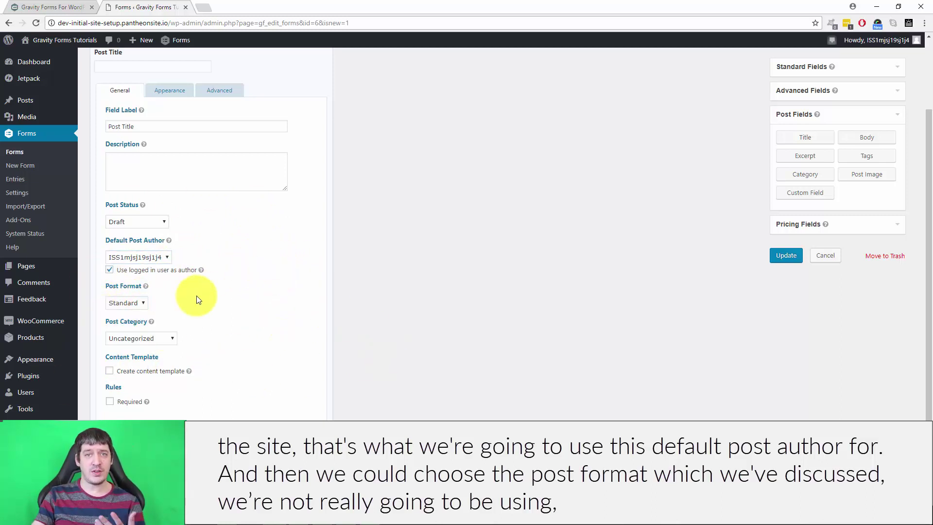
left_click(145, 335)
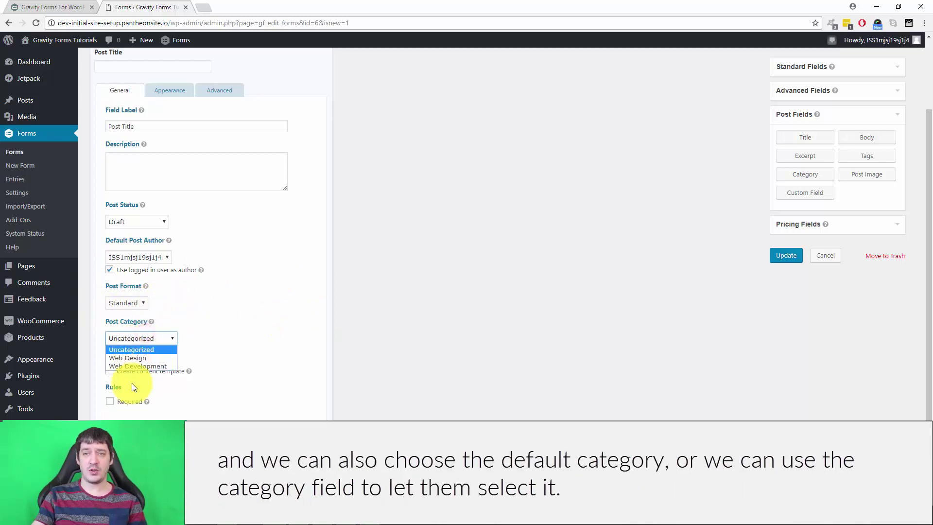
left_click(243, 348)
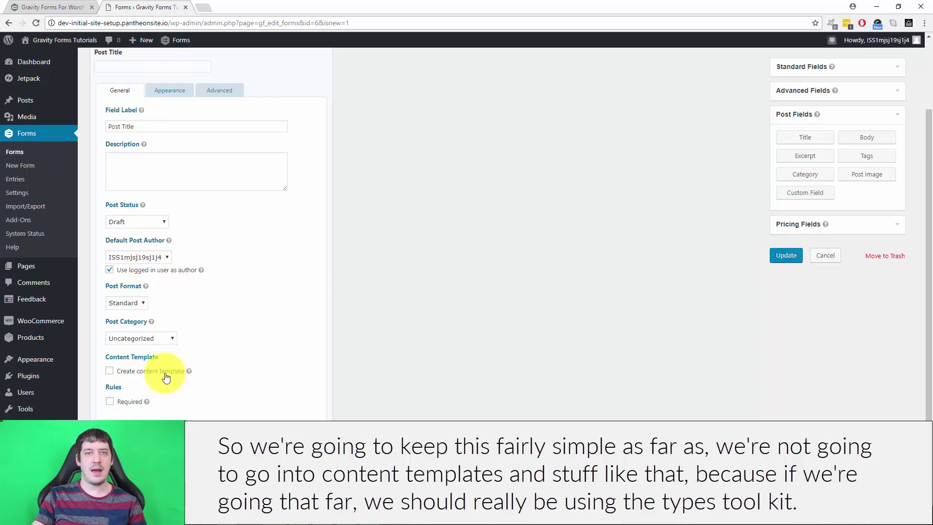
mouse_move(189, 375)
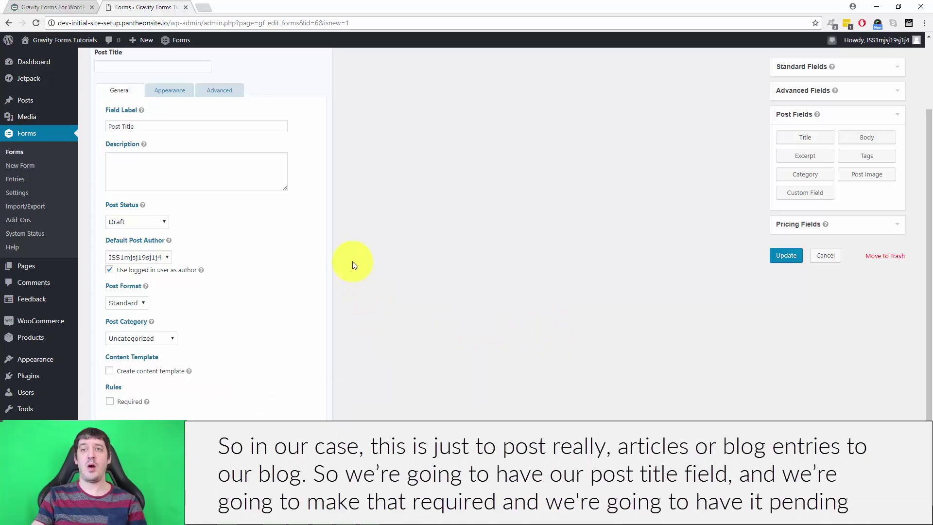
- Make the Post Title field required, set its post status to Pending Review, and collapse its settings
scroll(243, 159, "up", 2)
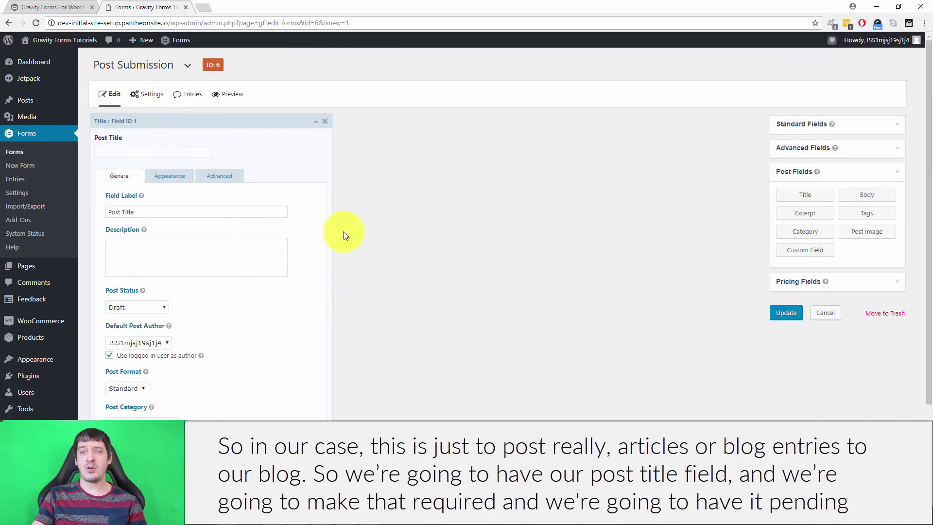
scroll(343, 231, "down", 2)
left_click(110, 401)
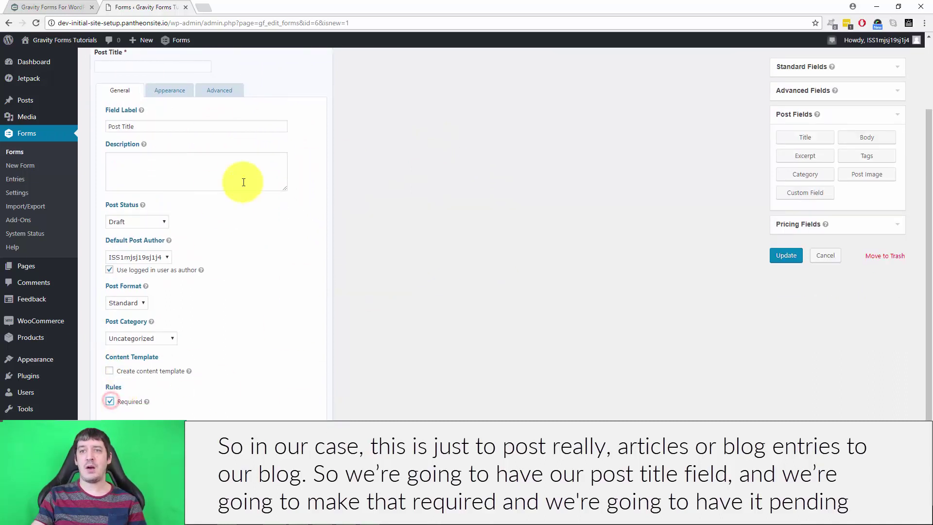
left_click(135, 222)
left_click(138, 244)
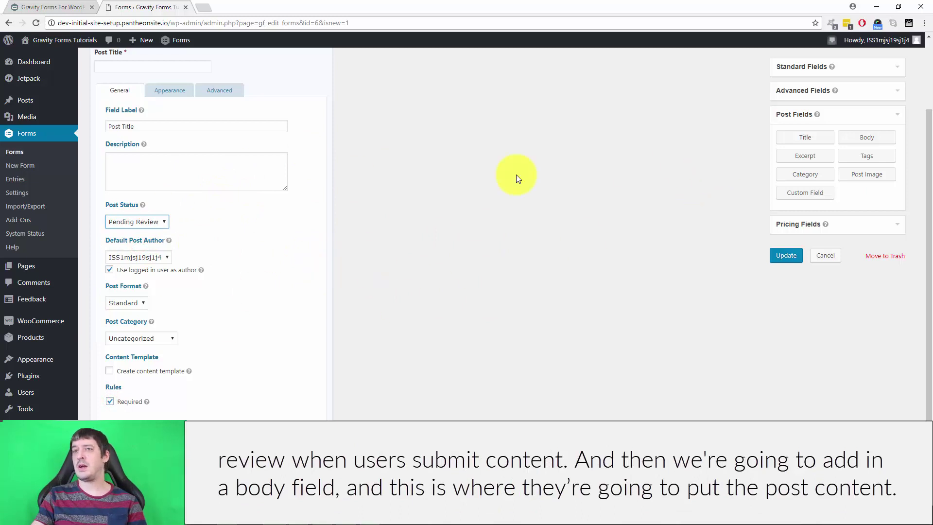
scroll(345, 146, "up", 2)
left_click(316, 121)
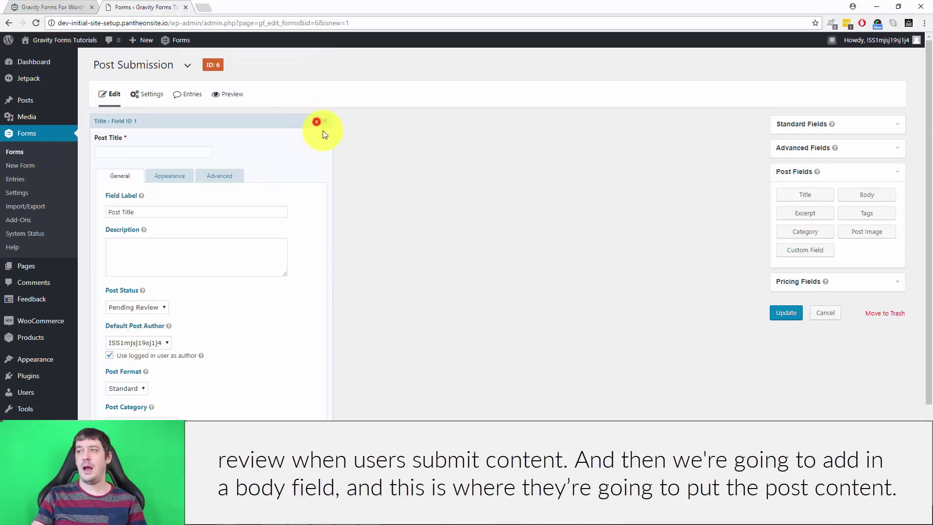
left_click(318, 121)
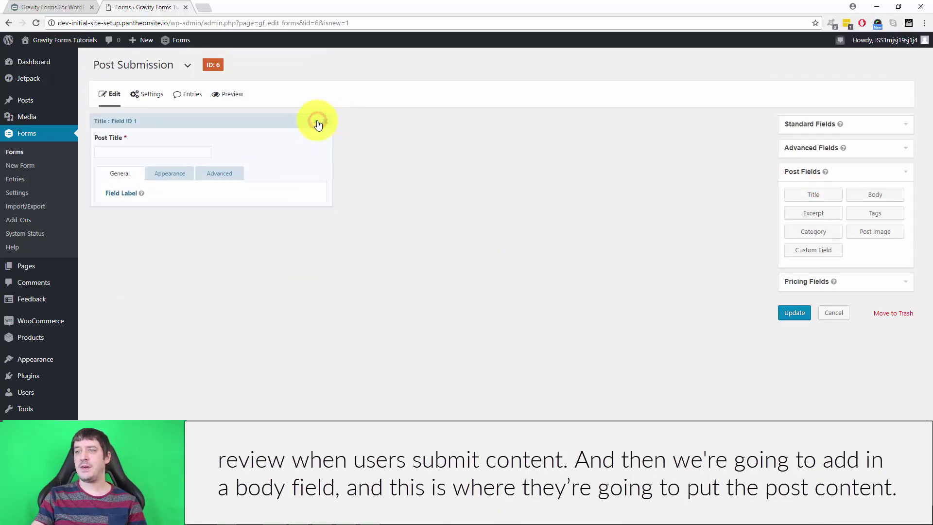
- Add a post Body field, make it required, and collapse its settings
left_click(864, 193)
left_click(200, 207)
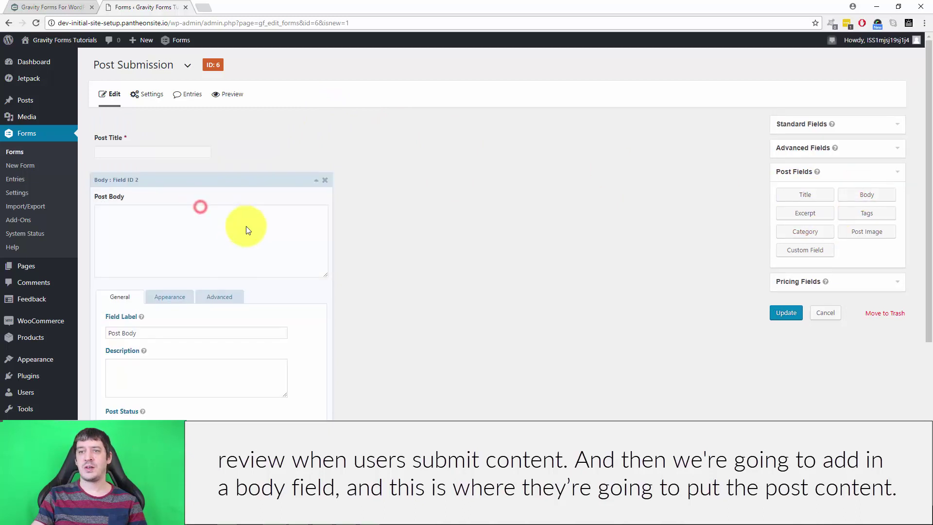
scroll(246, 229, "down", 5)
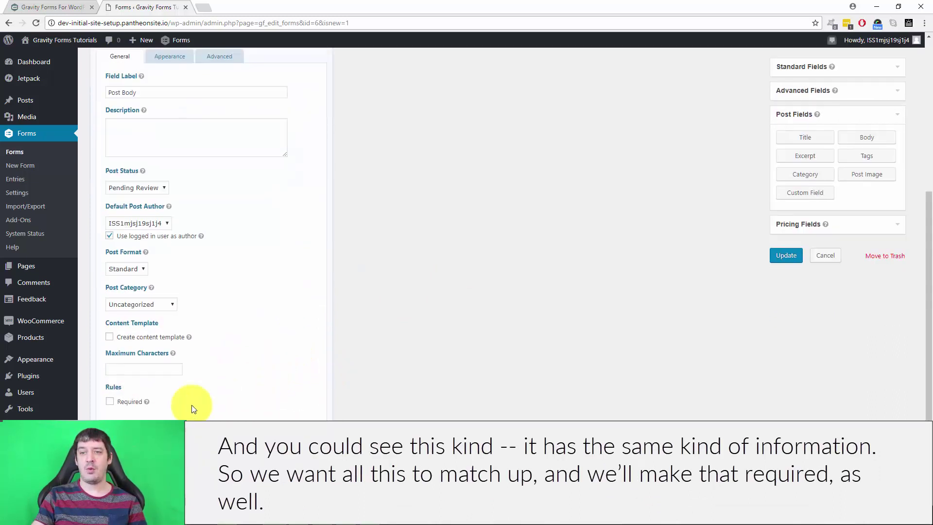
left_click(109, 401)
scroll(297, 289, "up", 5)
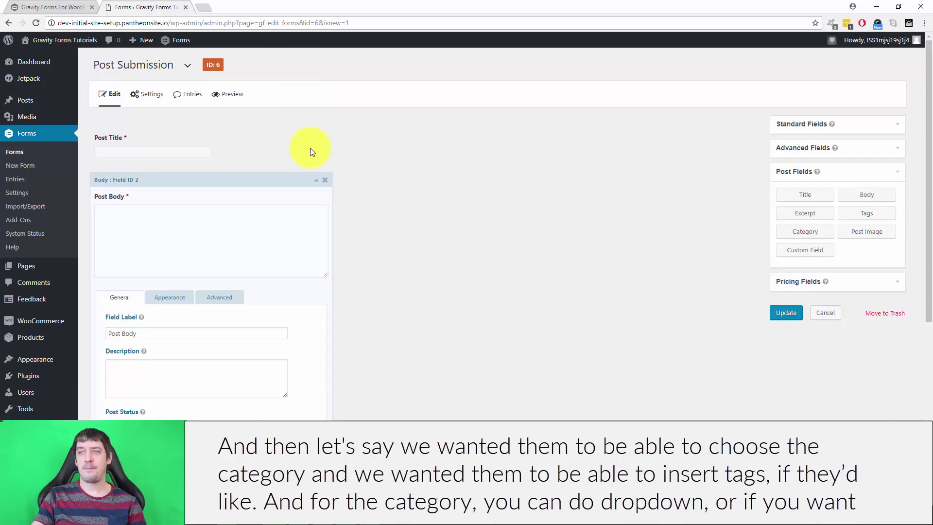
left_click(316, 180)
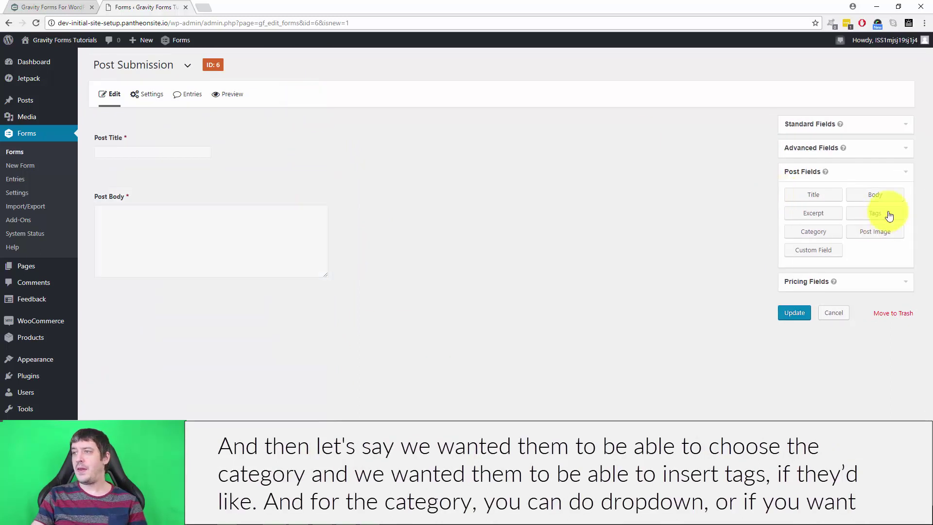
- Add a post Category field and a post Tags field below the Post Body field
left_click(816, 233)
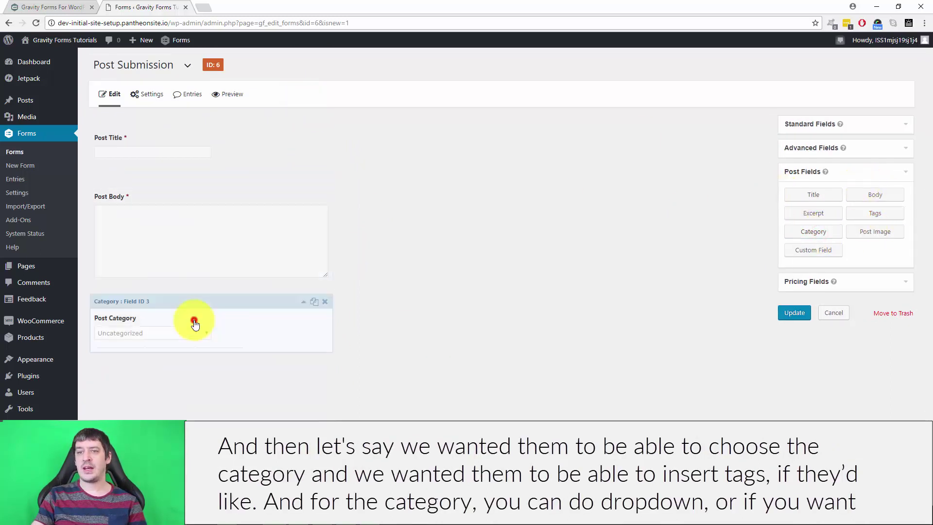
left_click(194, 323)
scroll(391, 321, "down", 3)
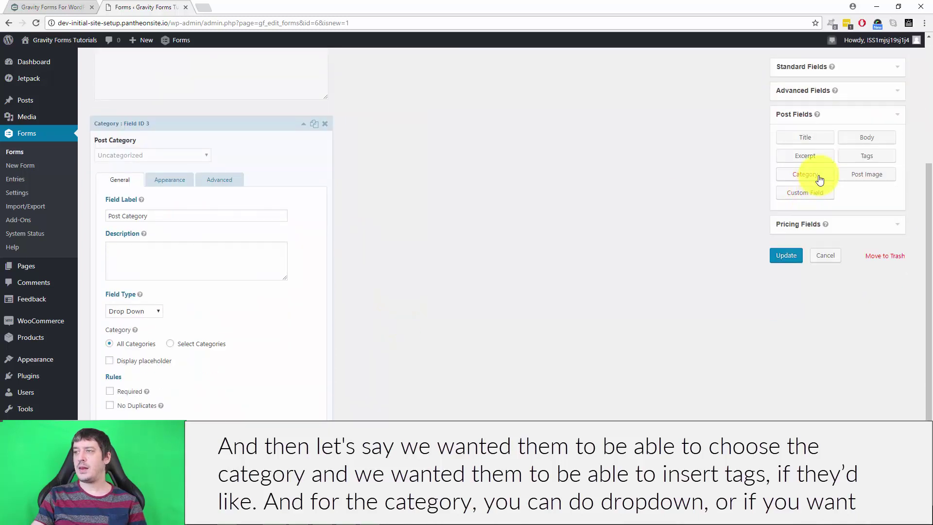
left_click(856, 158)
left_click(220, 383)
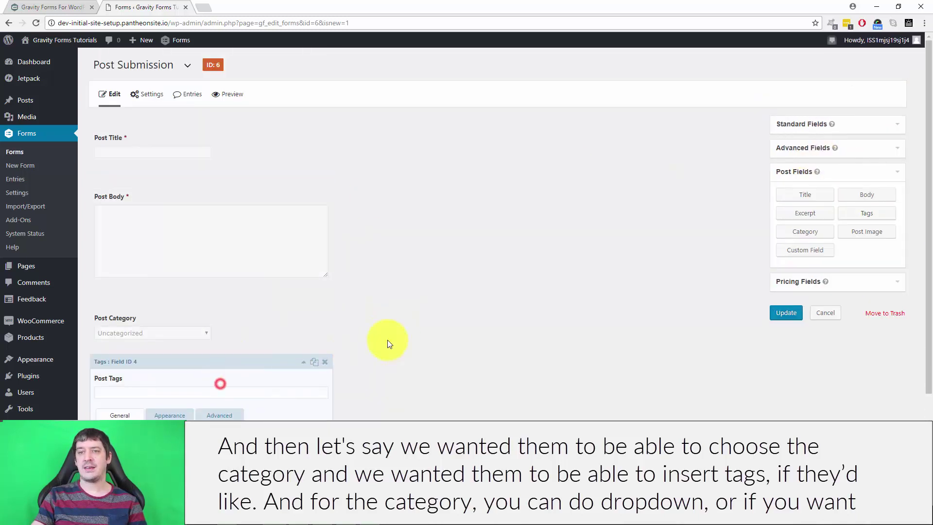
- Open the Post Category field's settings and choose Drop Down as its field type
scroll(388, 344, "down", 3)
left_click(137, 145)
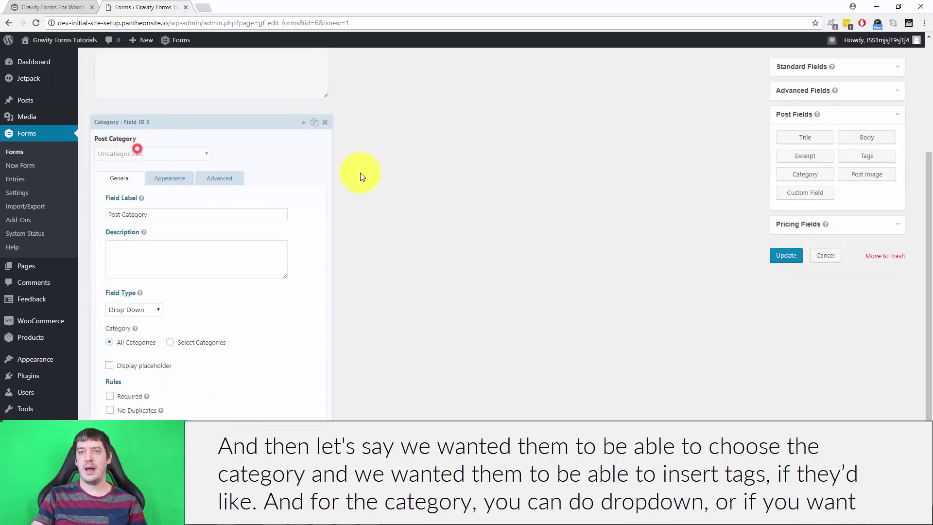
left_click(139, 306)
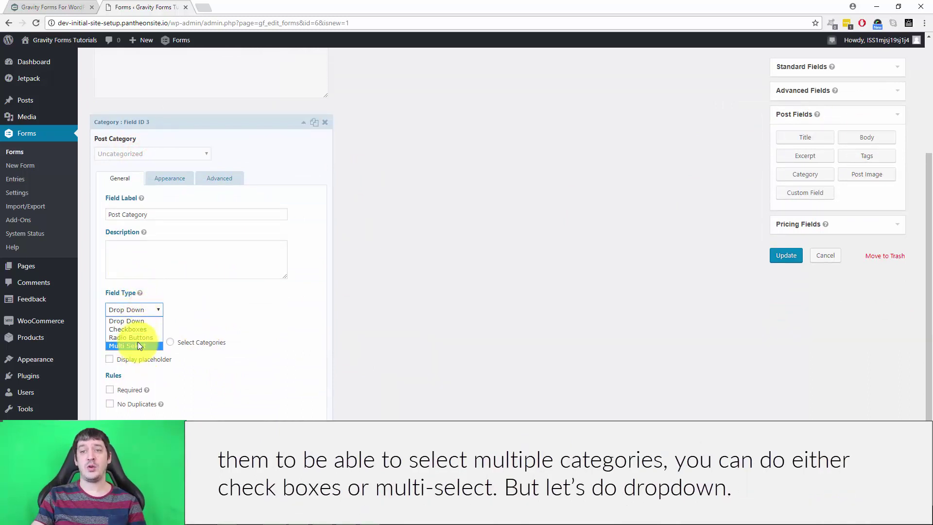
left_click(147, 320)
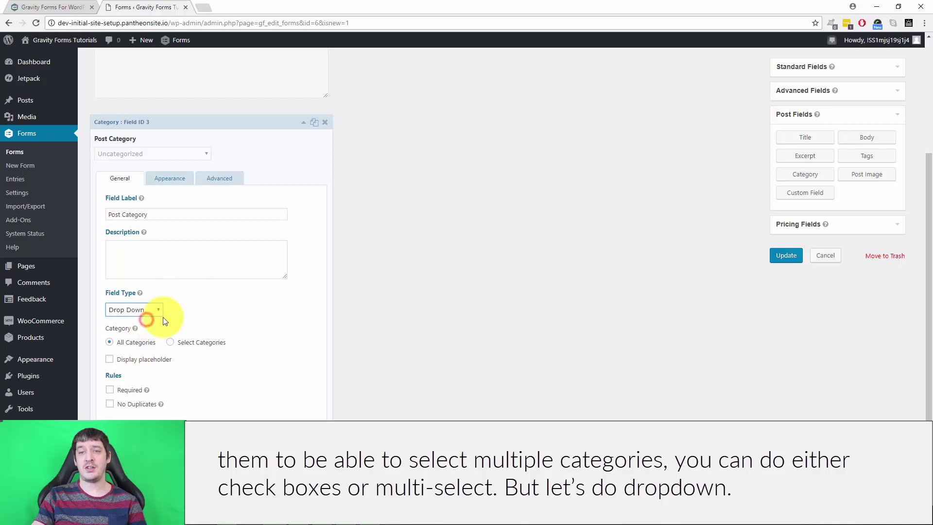
scroll(260, 311, "down", 1)
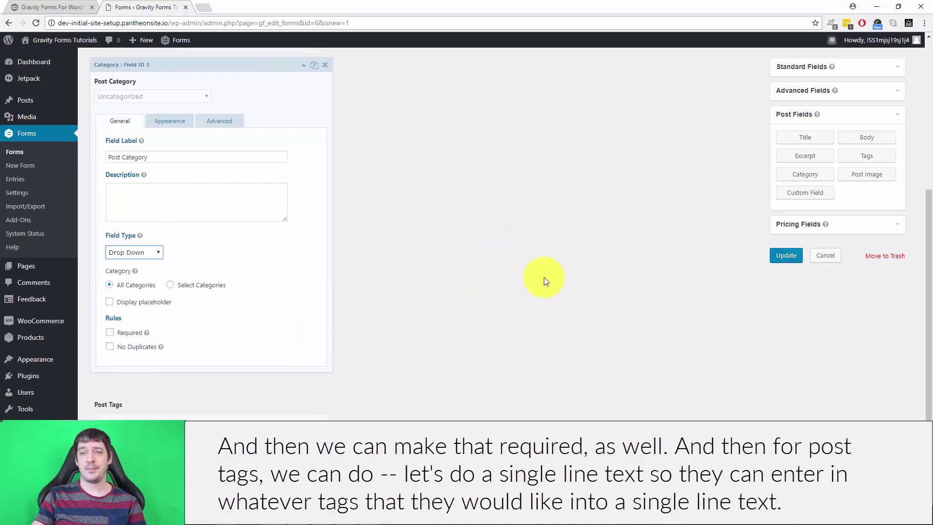
- Make the Post Category field required and set the Post Tags field's type to Single line text, leaving it optional
left_click(109, 332)
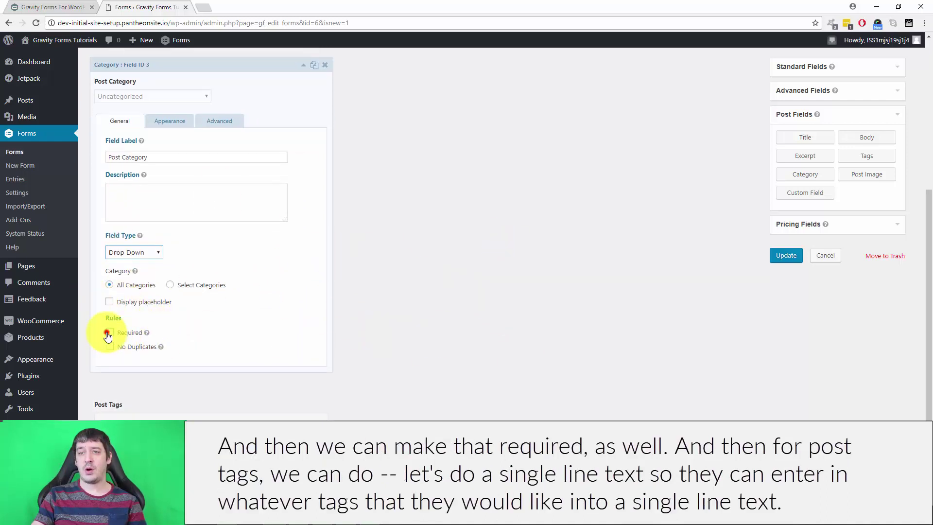
left_click(194, 410)
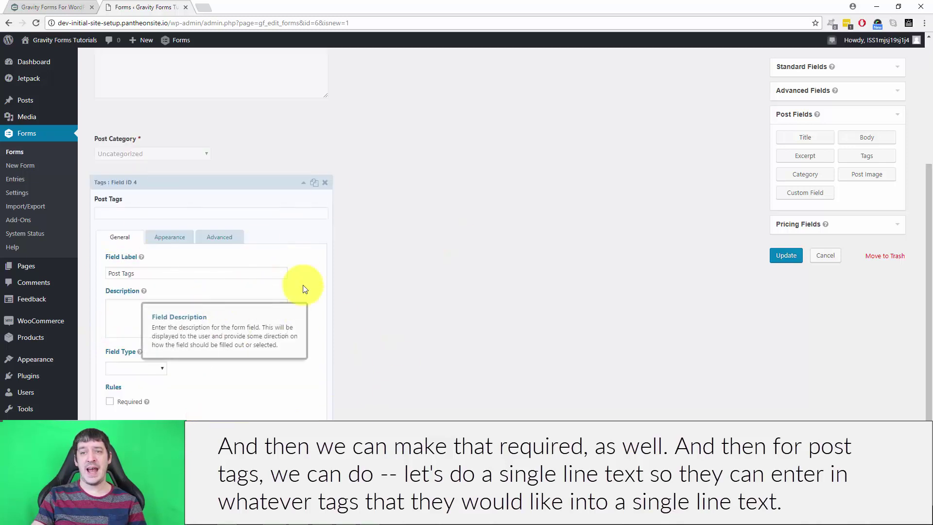
left_click(141, 368)
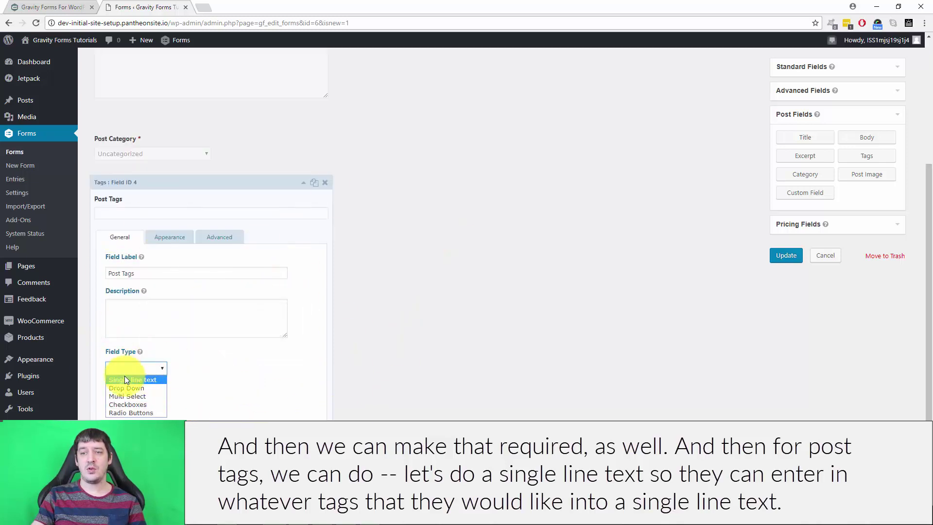
left_click(157, 380)
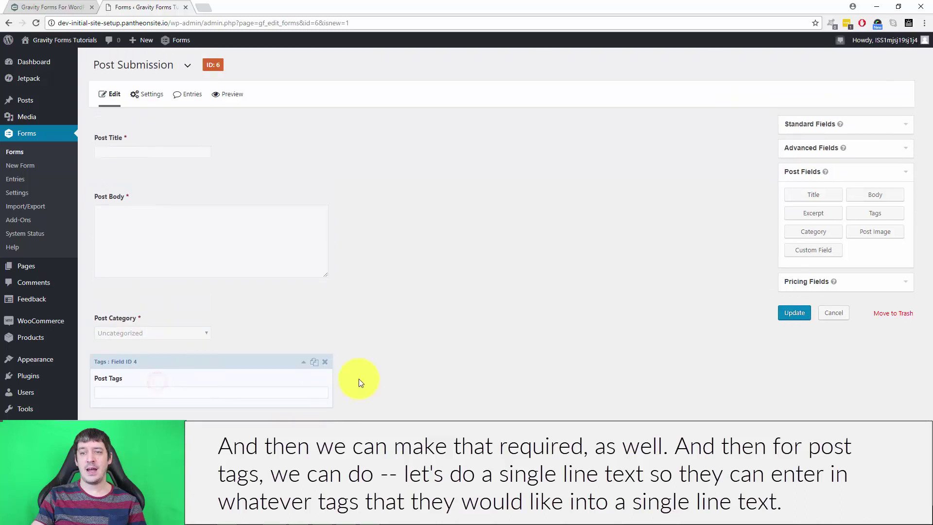
left_click(164, 395)
left_click(195, 383)
scroll(278, 401, "down", 4)
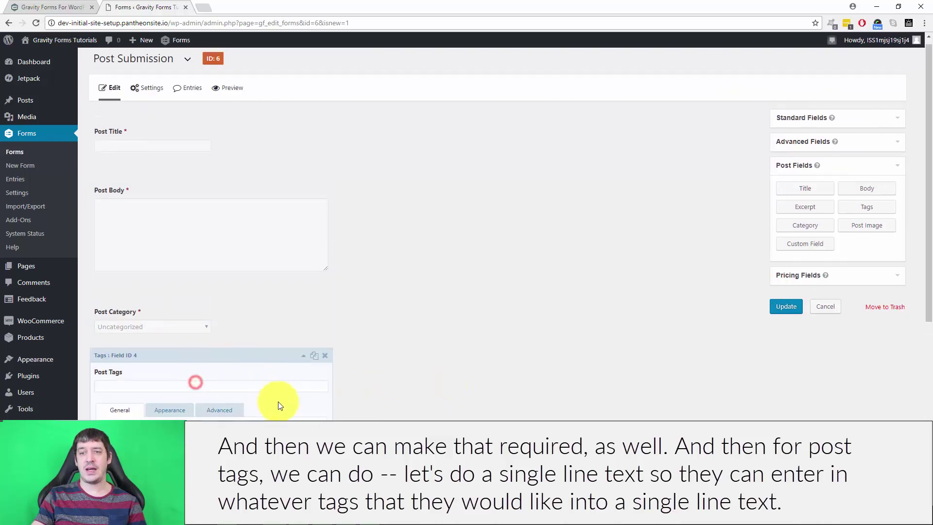
scroll(339, 356, "down", 1)
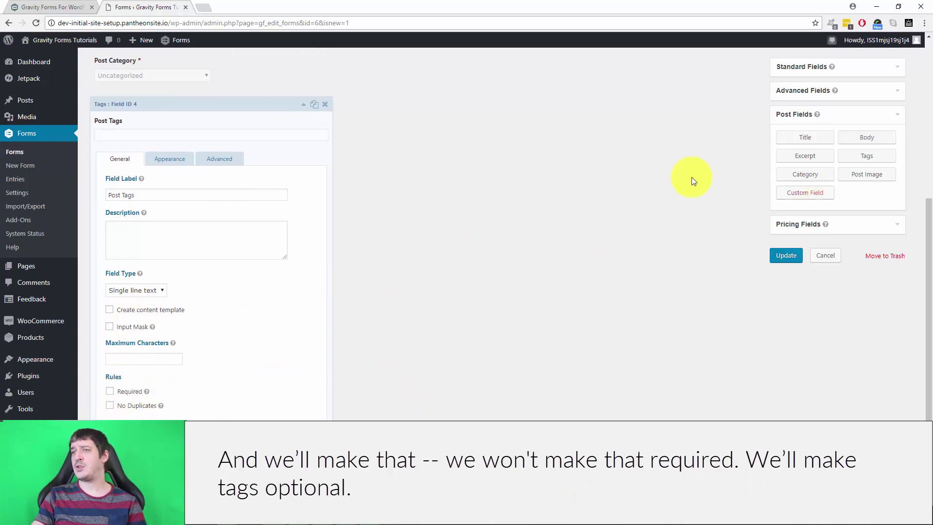
left_click(303, 104)
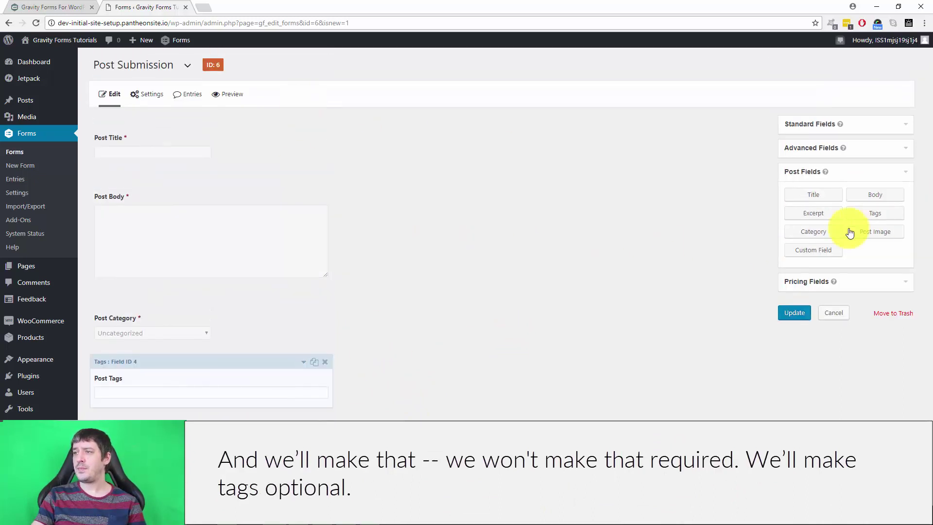
- Add a Post Image field to the form and enable its Title, Caption and Description metadata
left_click(875, 231)
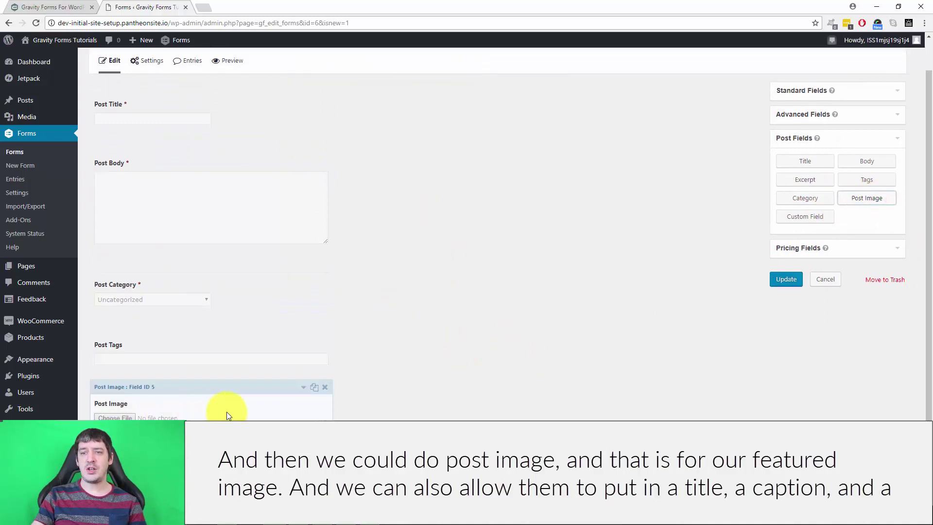
left_click(240, 380)
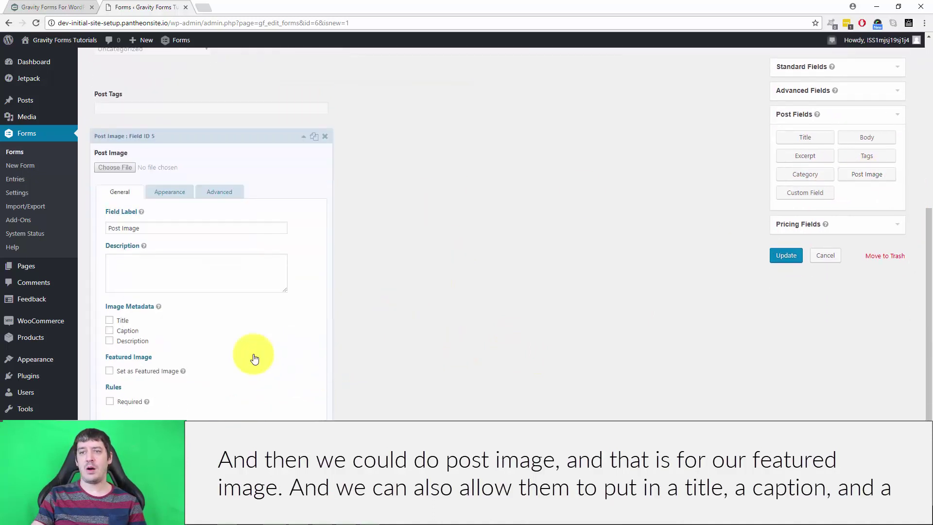
left_click(109, 321)
left_click(109, 373)
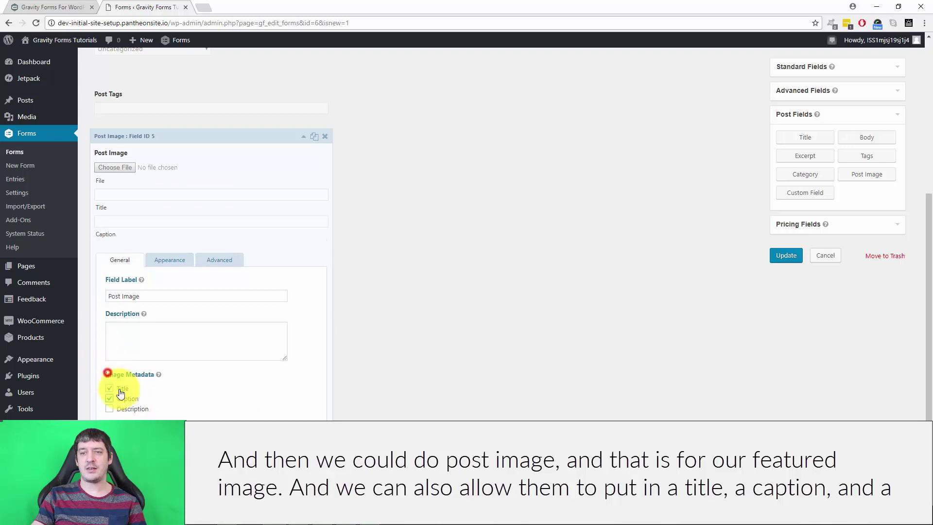
left_click(109, 409)
scroll(271, 402, "down", 2)
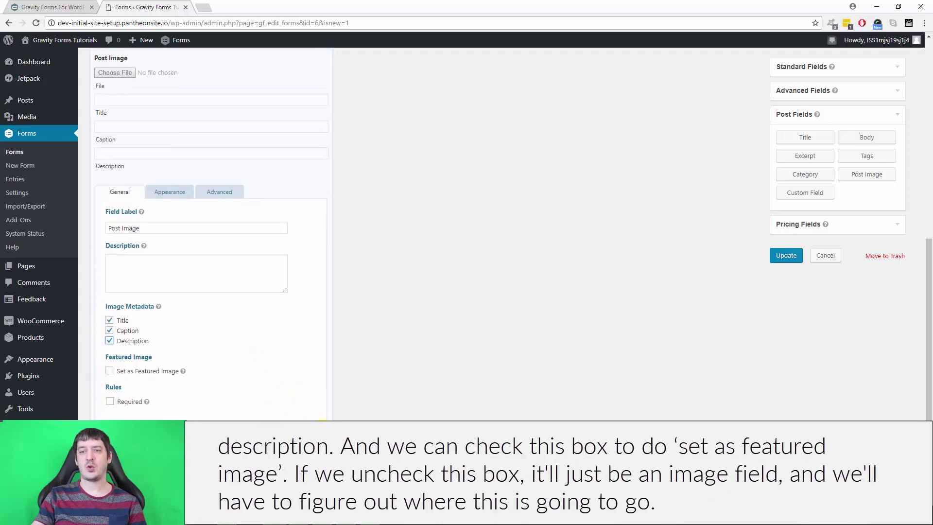
- Set the Post Image field as the featured image and make it required
left_click(110, 371)
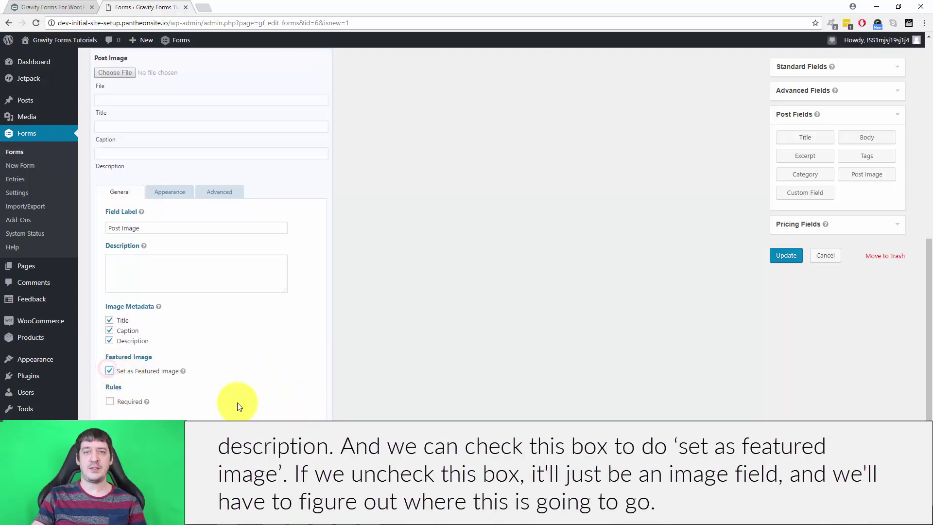
left_click(110, 371)
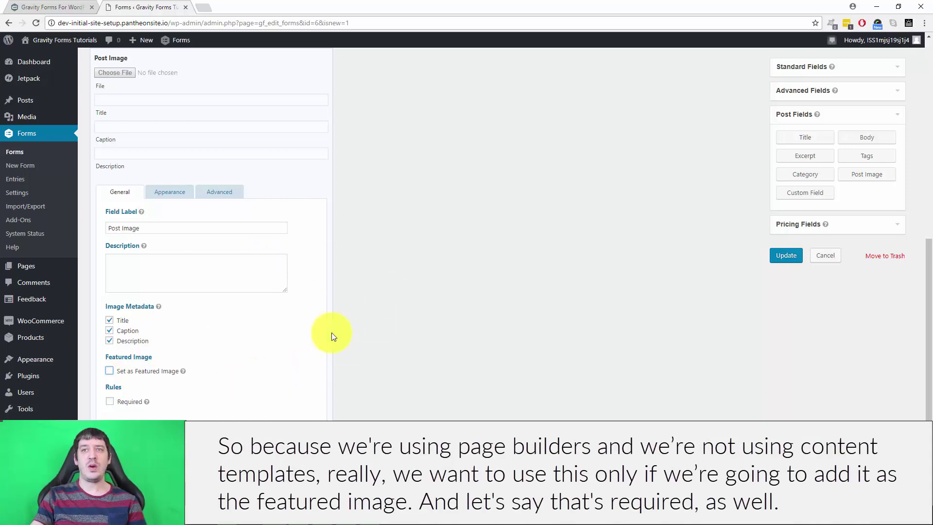
left_click(109, 371)
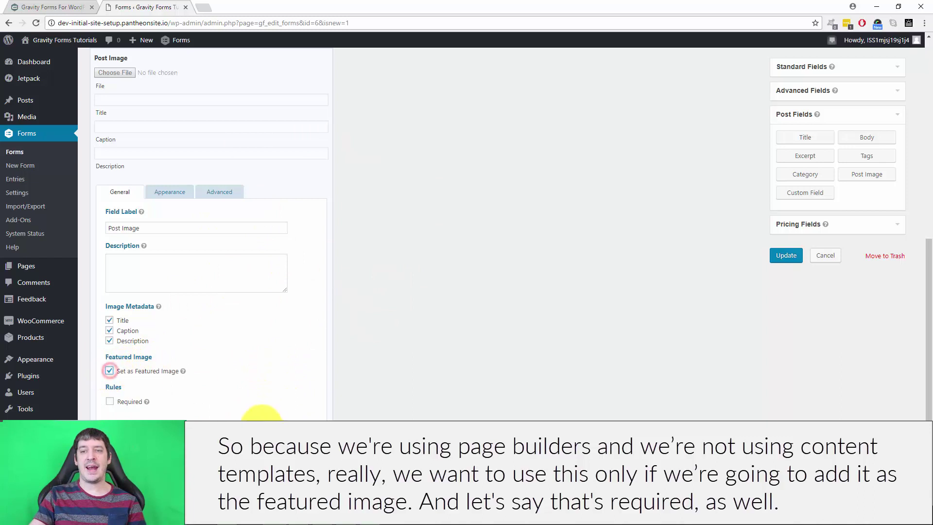
left_click(109, 401)
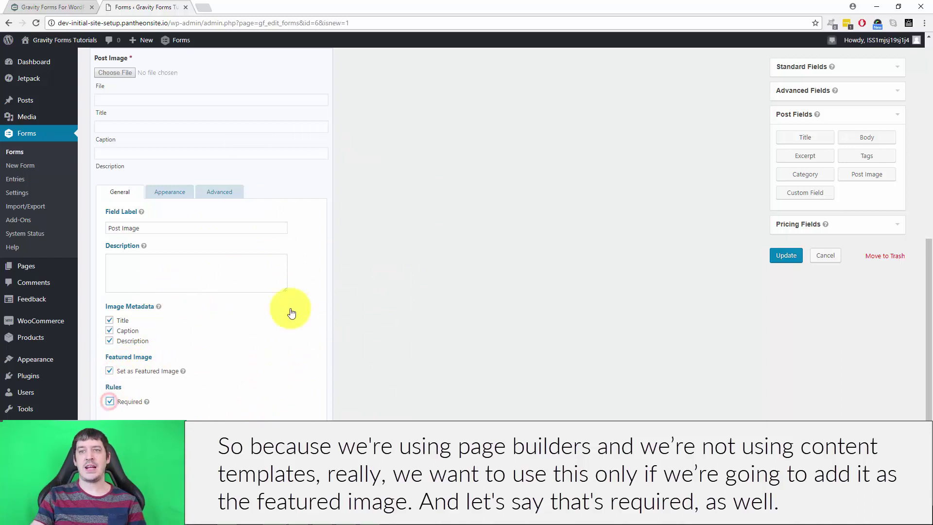
- Review the Post Submission form's fields and save the updated form
scroll(375, 373, "up", 2)
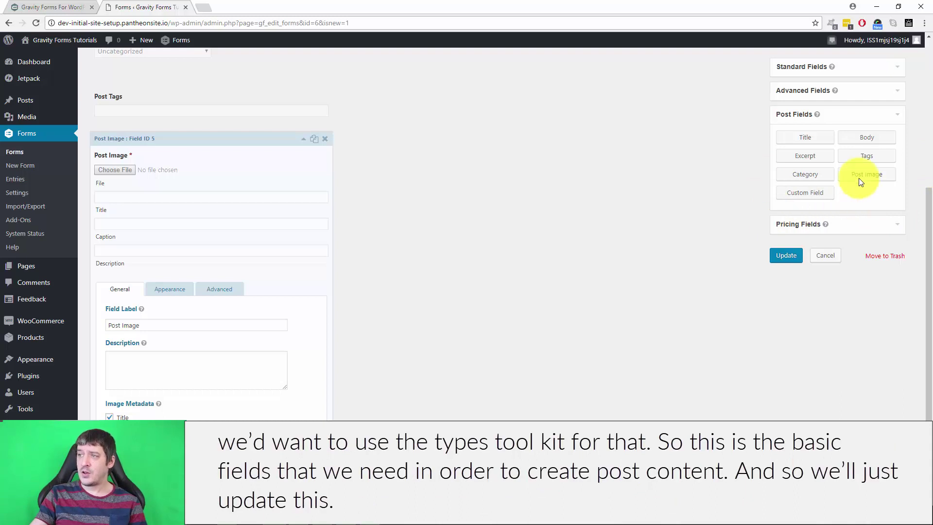
scroll(557, 237, "down", 2)
scroll(230, 143, "up", 4)
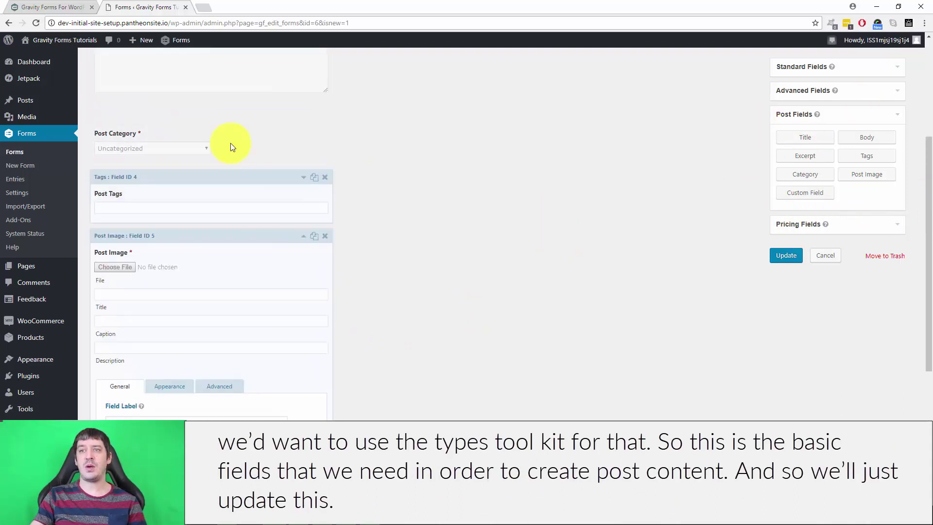
scroll(331, 272, "up", 4)
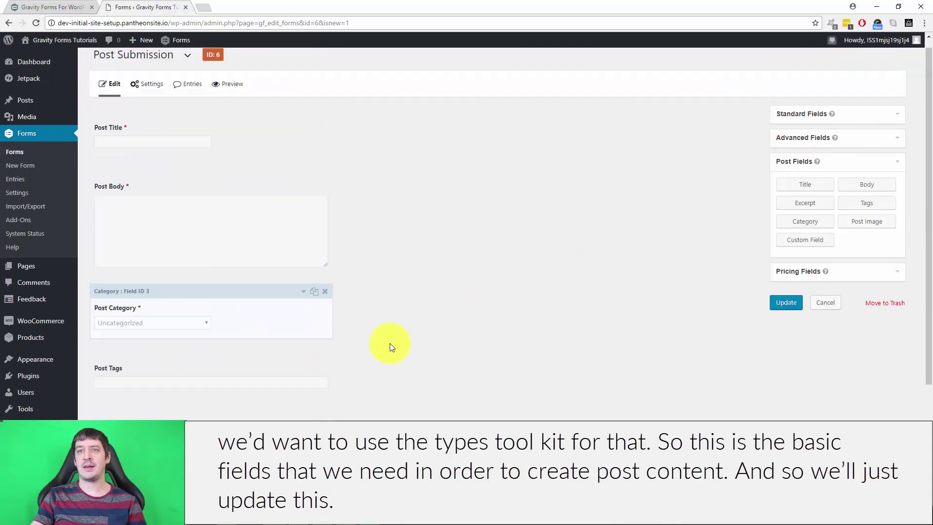
left_click(788, 315)
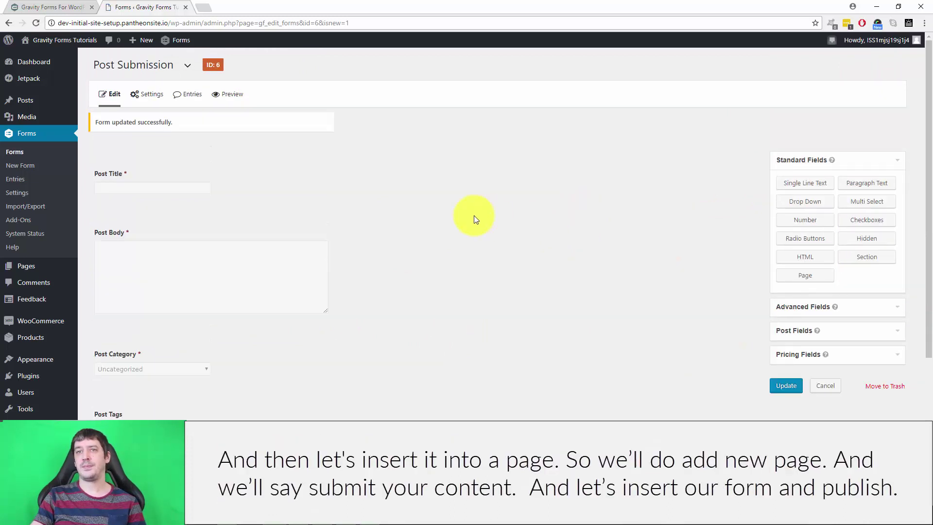
- Create a new page titled "Submit Your Content"
mouse_move(35, 102)
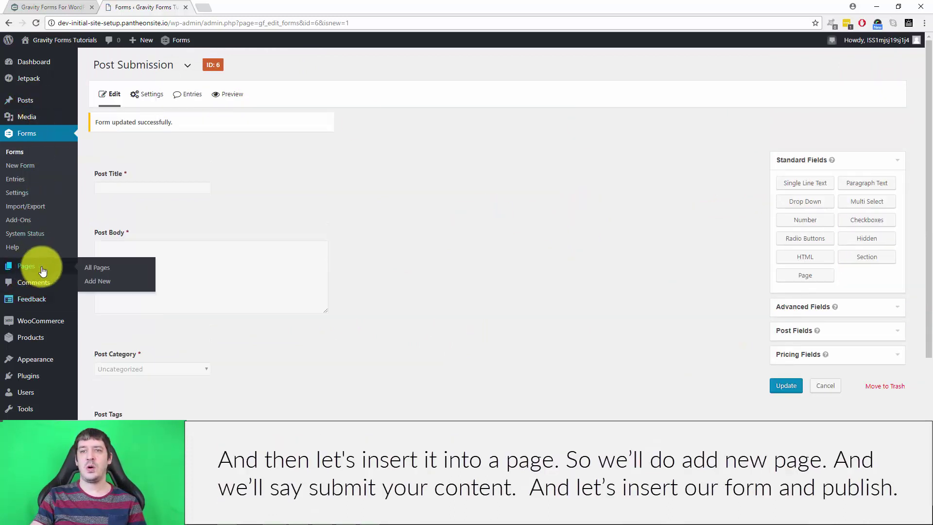
left_click(97, 281)
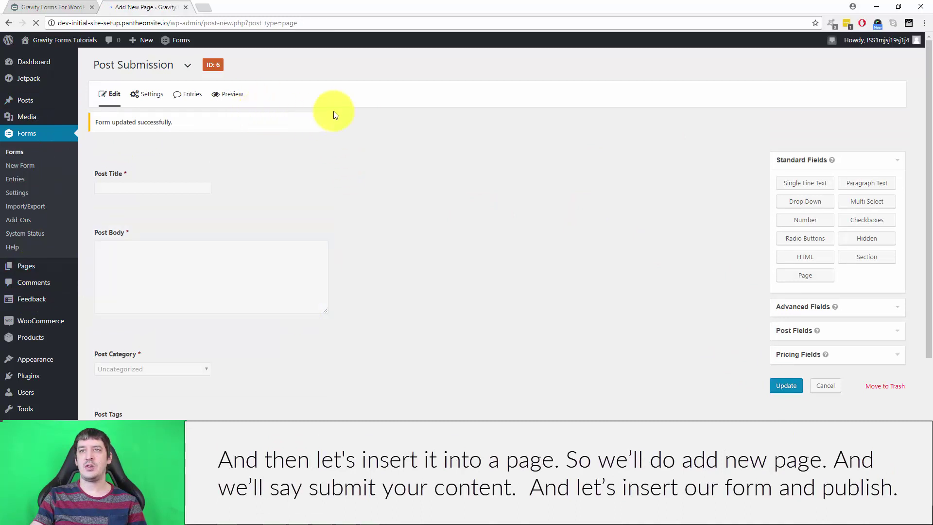
left_click(184, 92)
type("S")
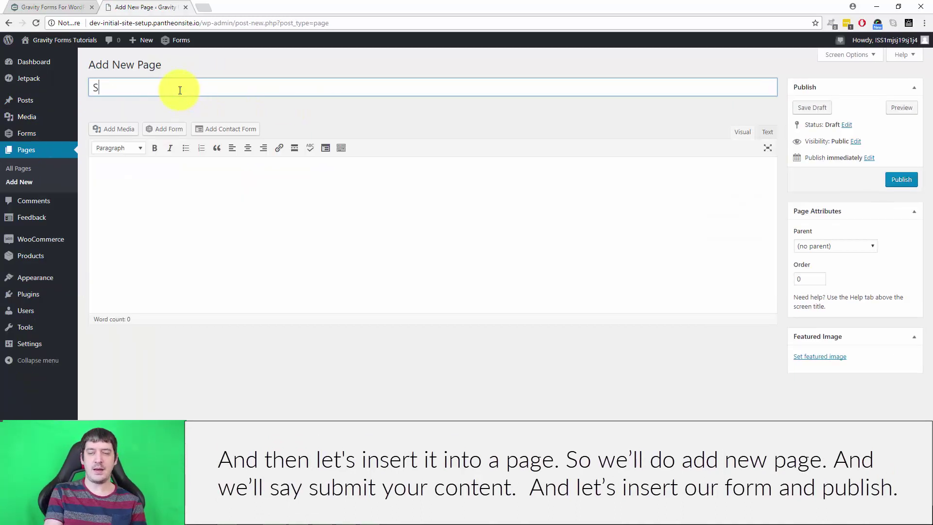
type("ubmit Your Content")
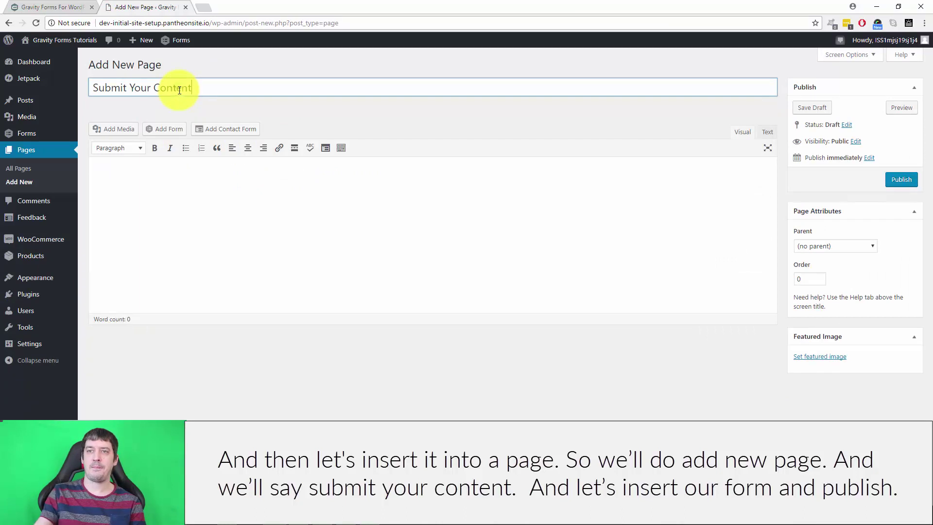
right_click(182, 89)
left_click(99, 210)
- Insert the Post Submission form into the page, showing its title and description, and publish the page
left_click(166, 129)
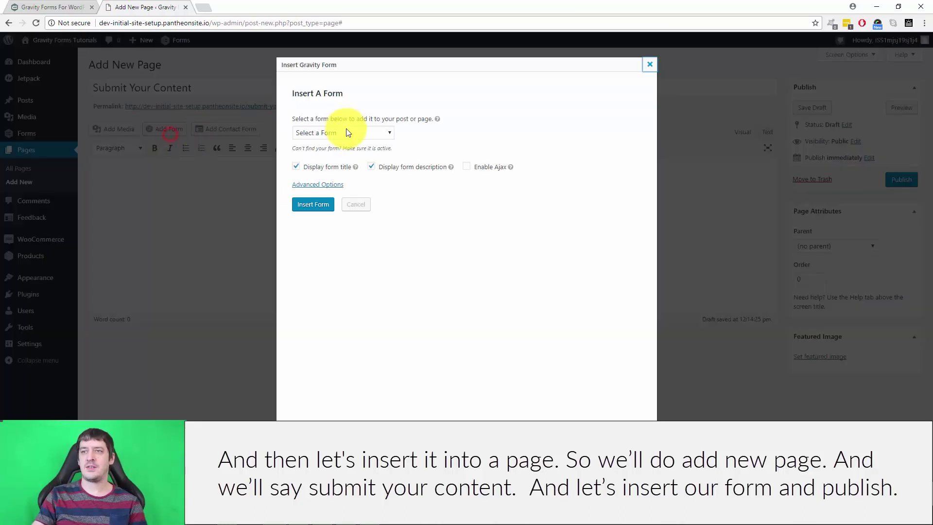
left_click(344, 132)
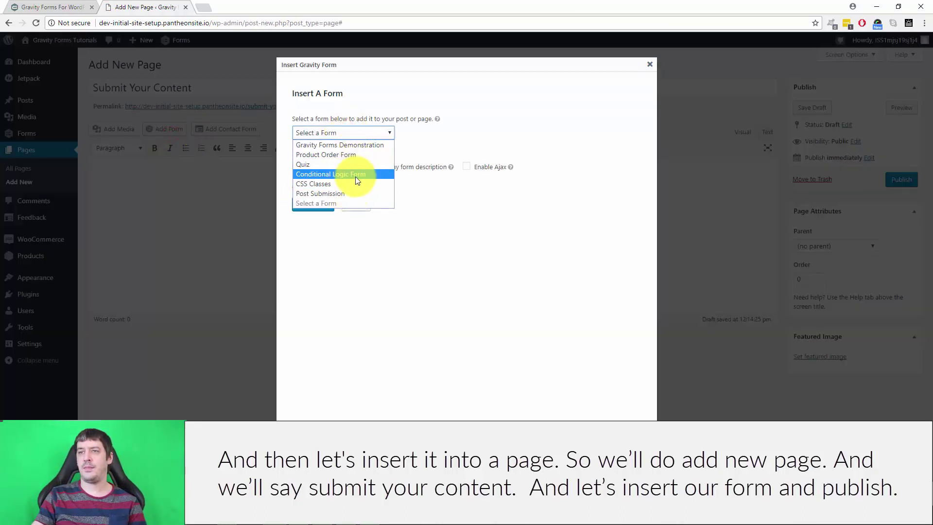
left_click(355, 192)
left_click(315, 200)
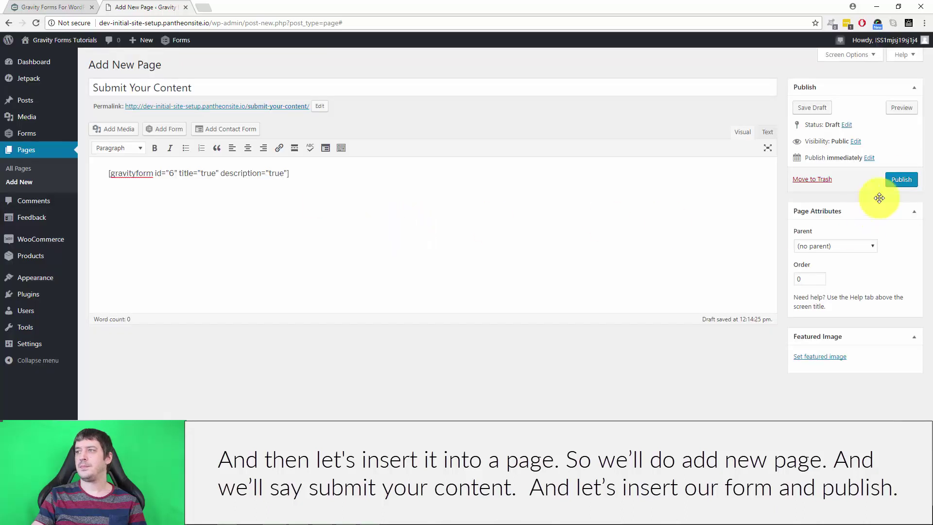
left_click(899, 179)
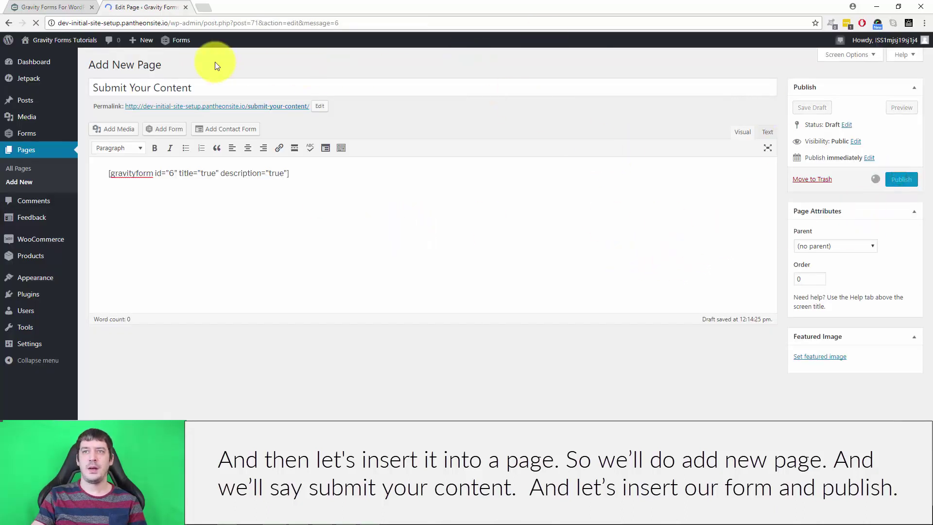
- Open the published Submit Your Content page in a new browser tab and look over its form
middle_click(229, 134)
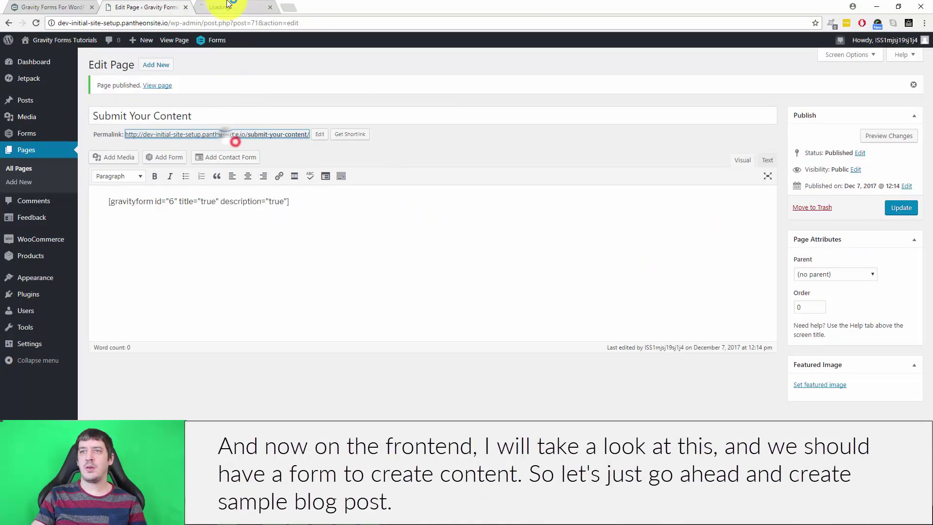
left_click(235, 7)
scroll(658, 196, "down", 4)
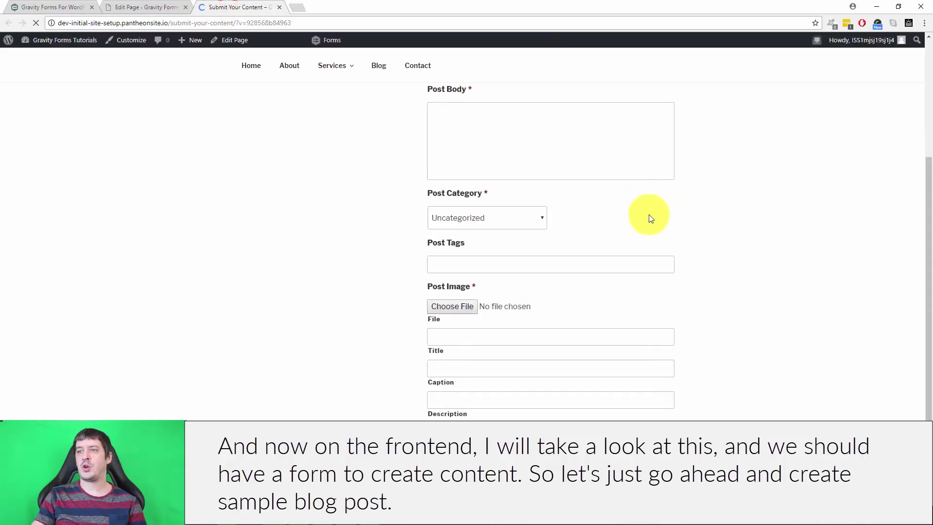
scroll(812, 247, "up", 3)
- Fill in the post title as "Sample Blog Post" and the post body as "This is some blog content."
left_click(487, 212)
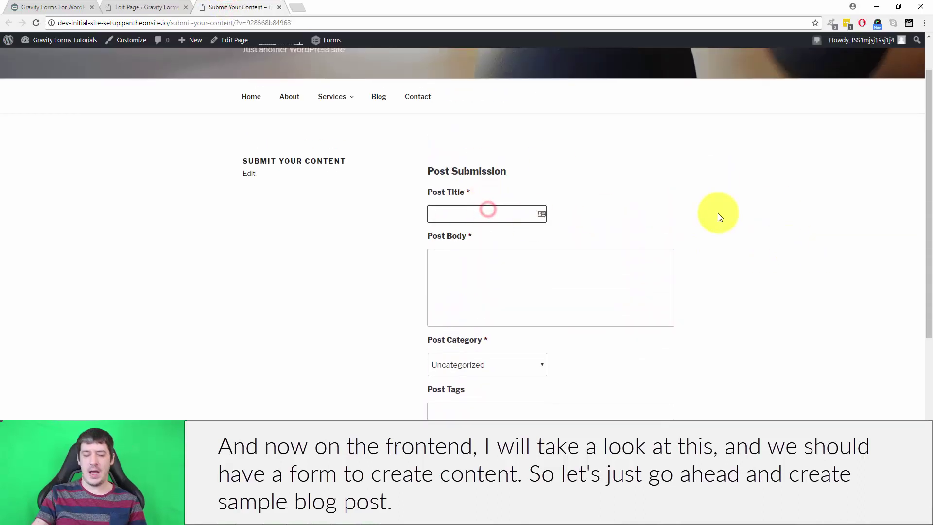
type("Sample Blog")
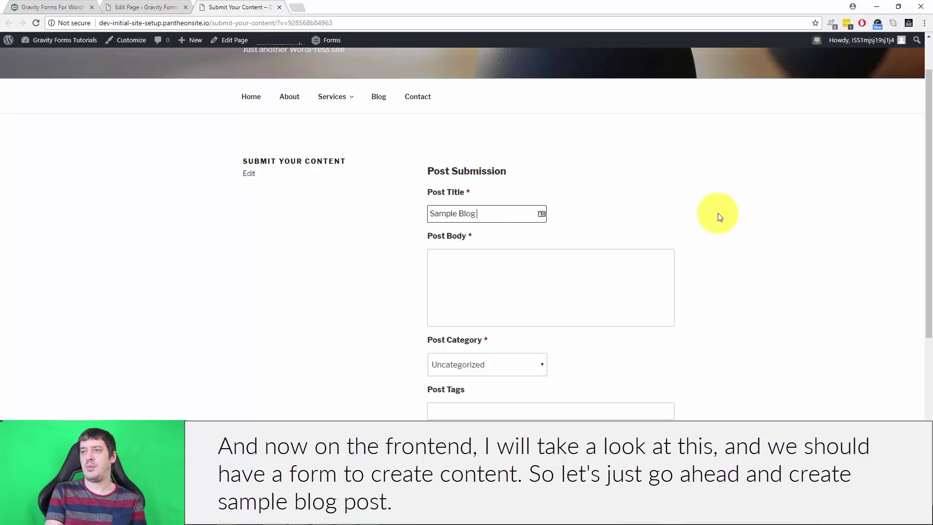
type(" Post")
key("Tab")
left_click(538, 290)
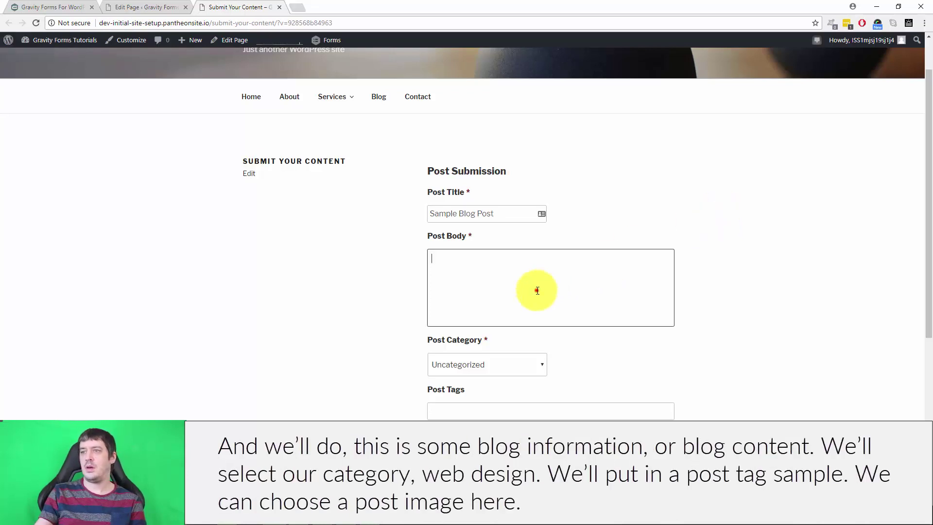
left_click(538, 290)
type("This is som")
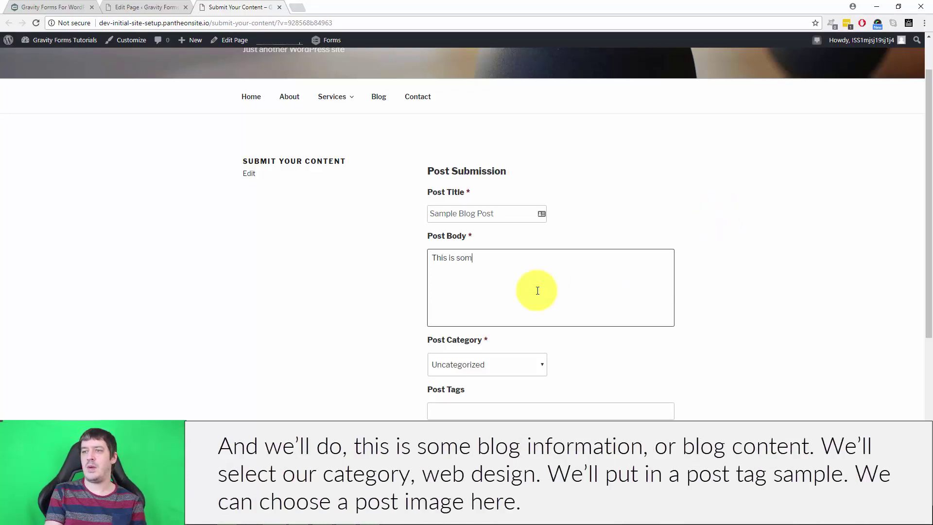
type("e blog content.")
- Choose Web Design as the post category in the submission form
scroll(536, 292, "down", 1)
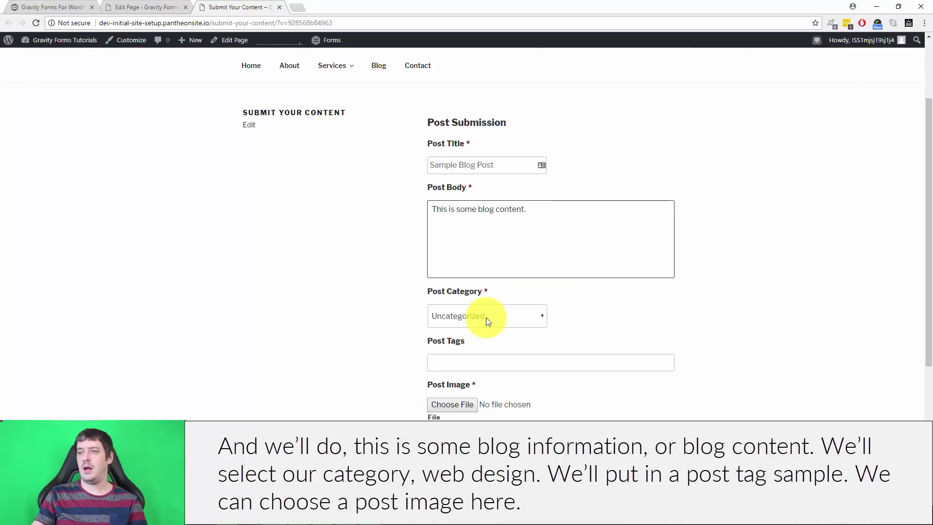
left_click(486, 316)
left_click(486, 346)
left_click(762, 329)
scroll(429, 183, "down", 4)
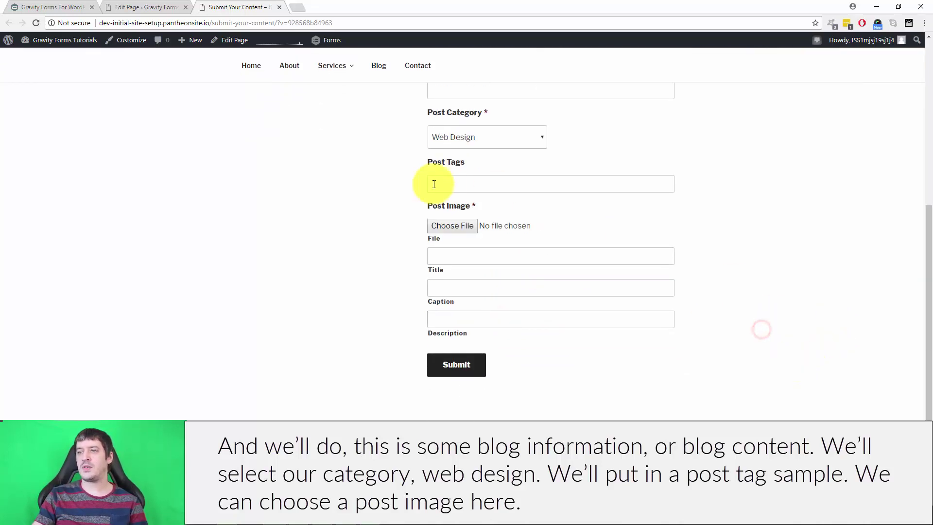
- Enter "sample" as the post tag in the submission form
left_click(473, 189)
type("sample")
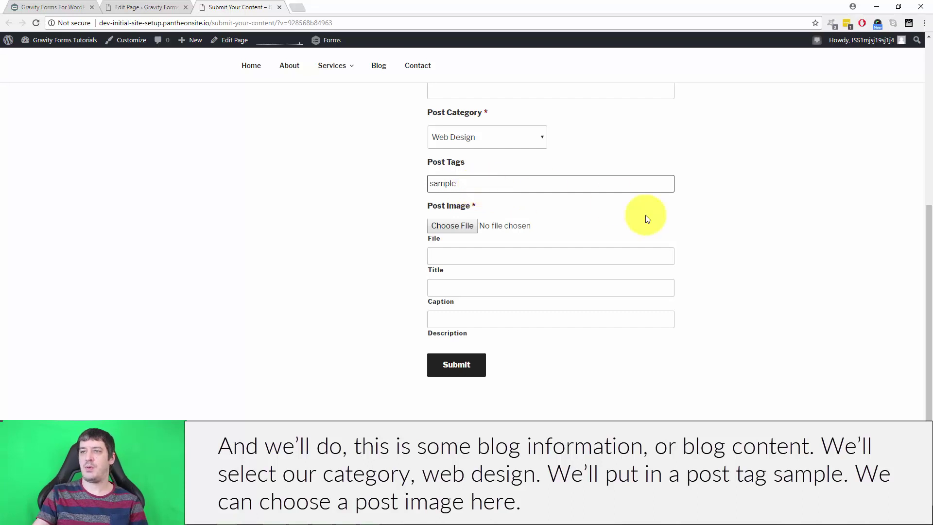
left_click(609, 381)
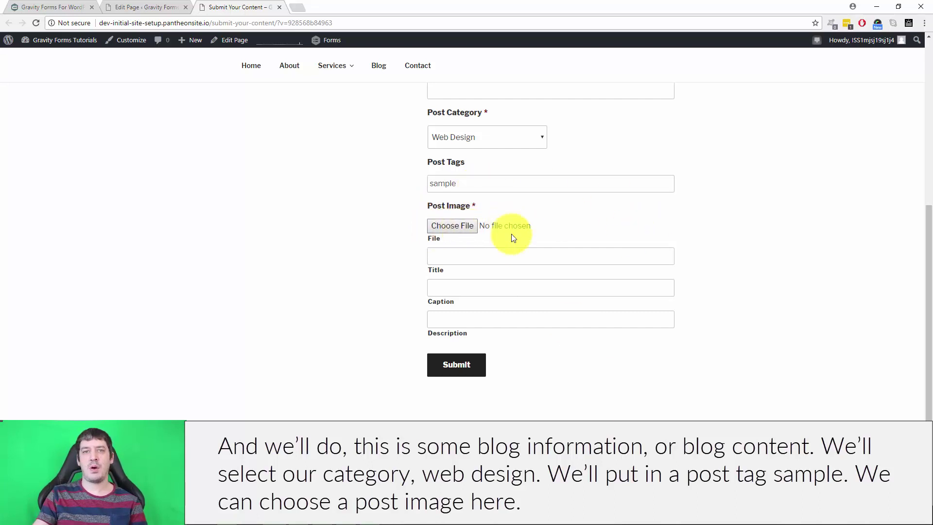
- Attach a JPG image from the Pictures folder as the post image
left_click(461, 226)
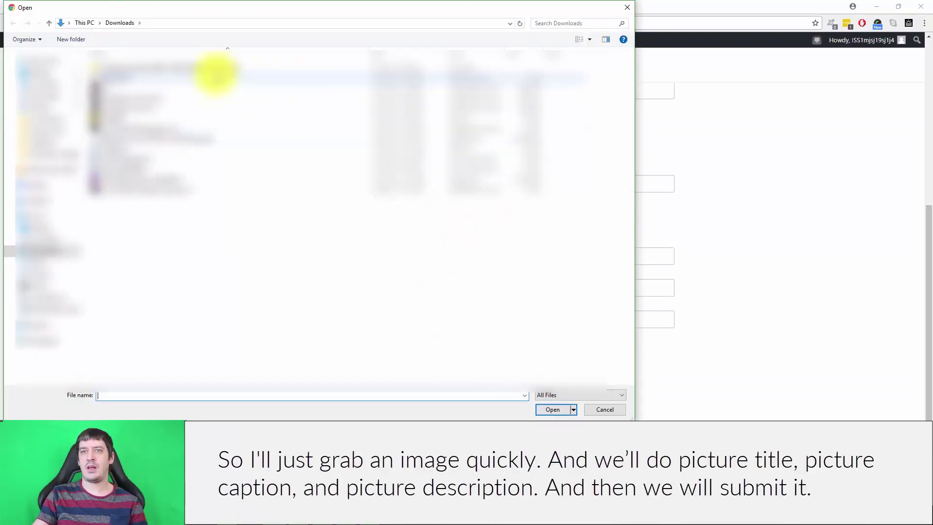
left_click(33, 106)
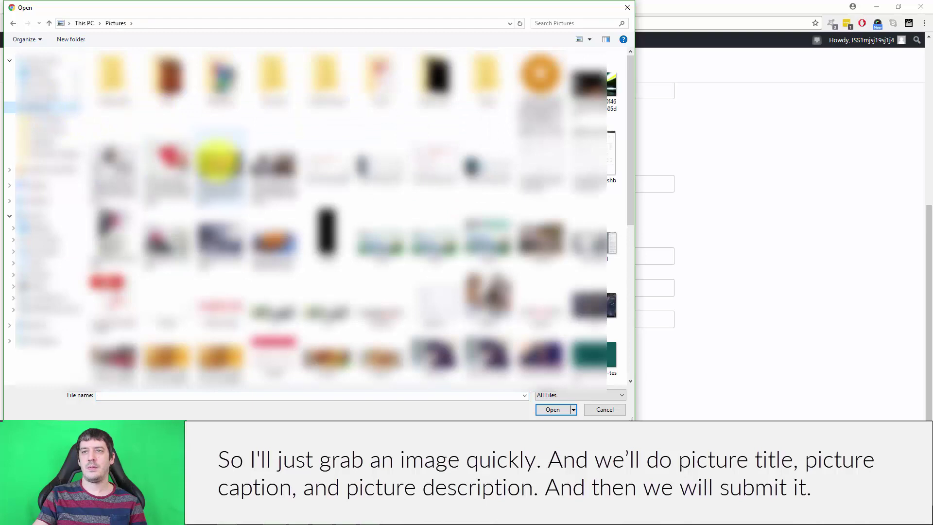
double_click(218, 161)
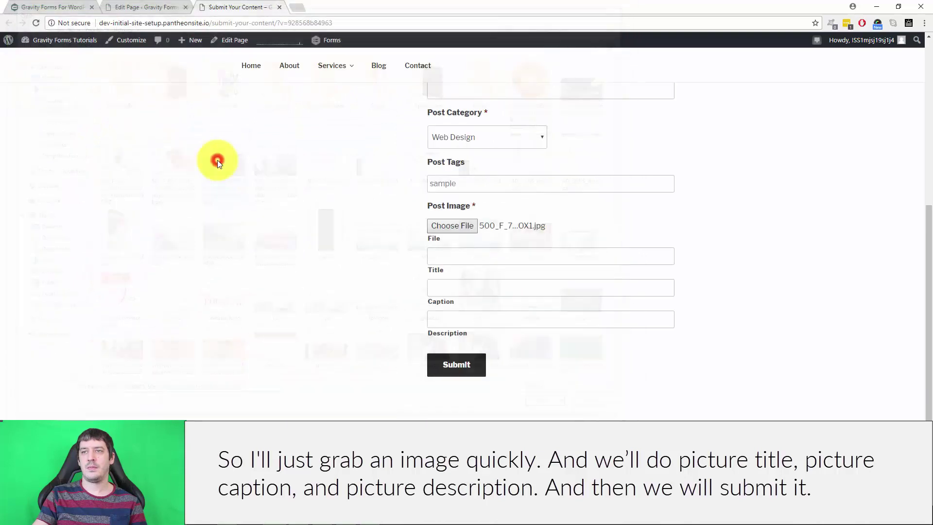
- Fill in the image's title, caption and description as "Picture Title", "Picture Caption" and "Picture Description", and submit the form
left_click(488, 257)
type("Pi")
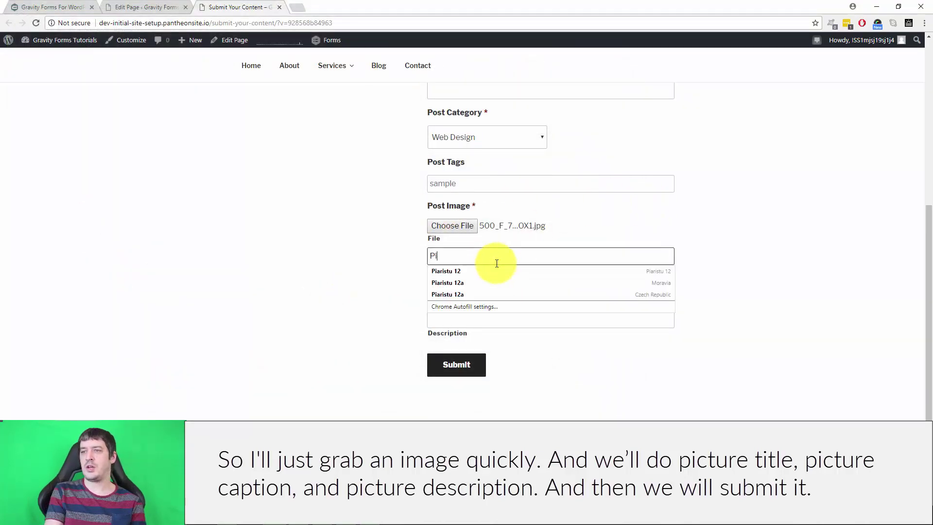
type("cture Title")
key("Tab")
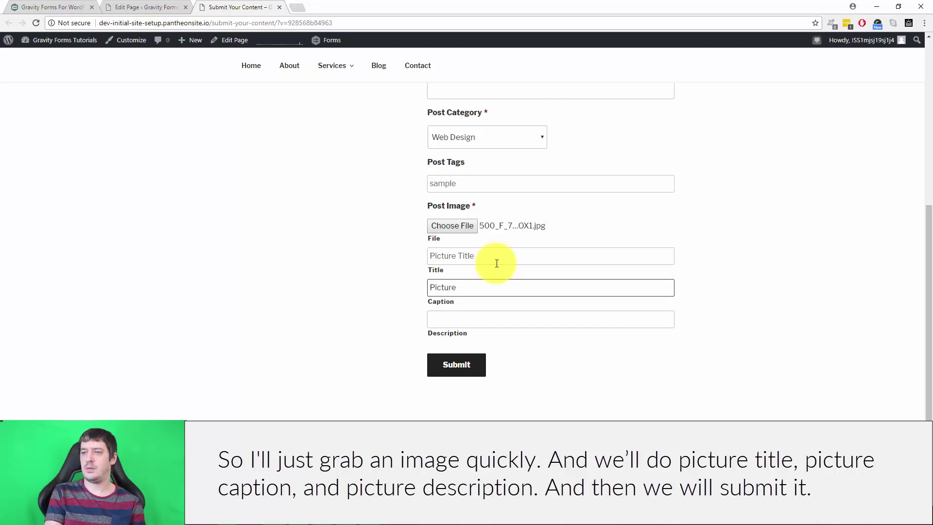
type("Picture Caption")
key("Tab")
type("P")
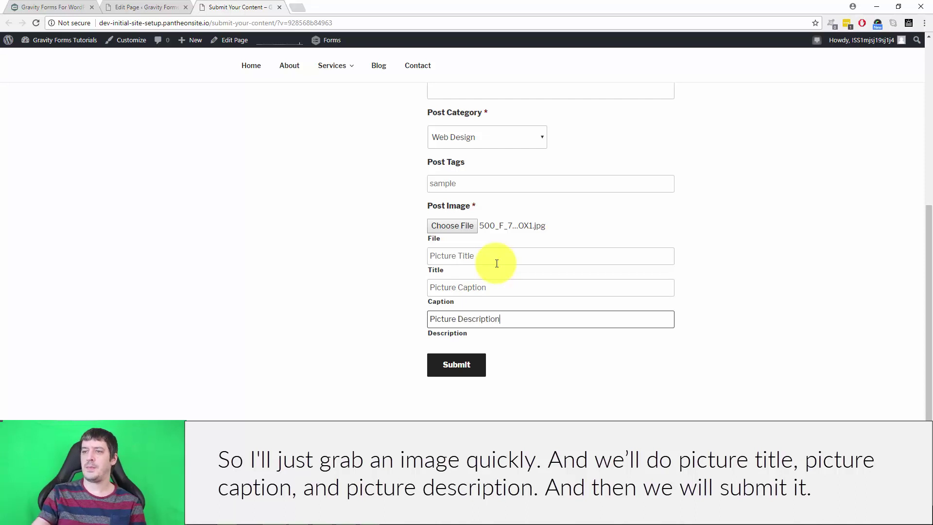
left_click(443, 377)
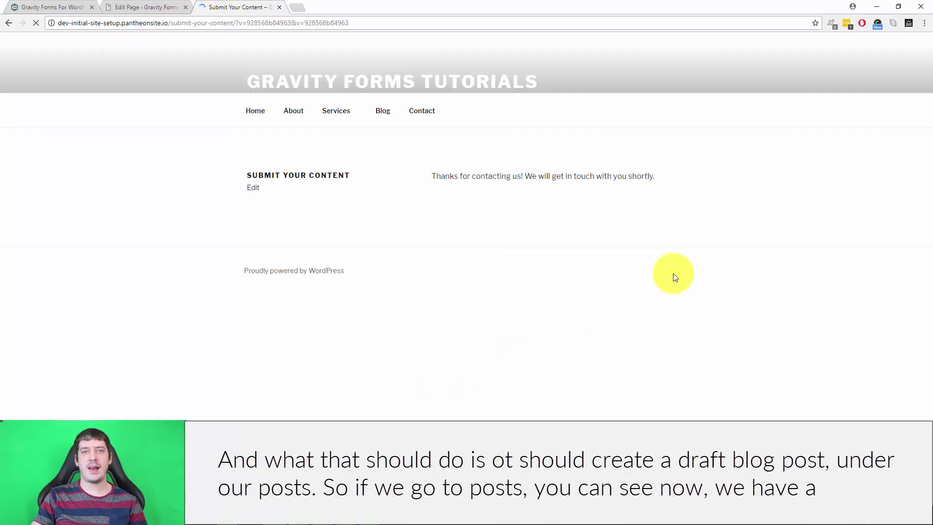
- Open the pending Sample Blog Post from the site's posts for editing and review its content, category, tag and featured image
left_click(157, 4)
left_click(30, 99)
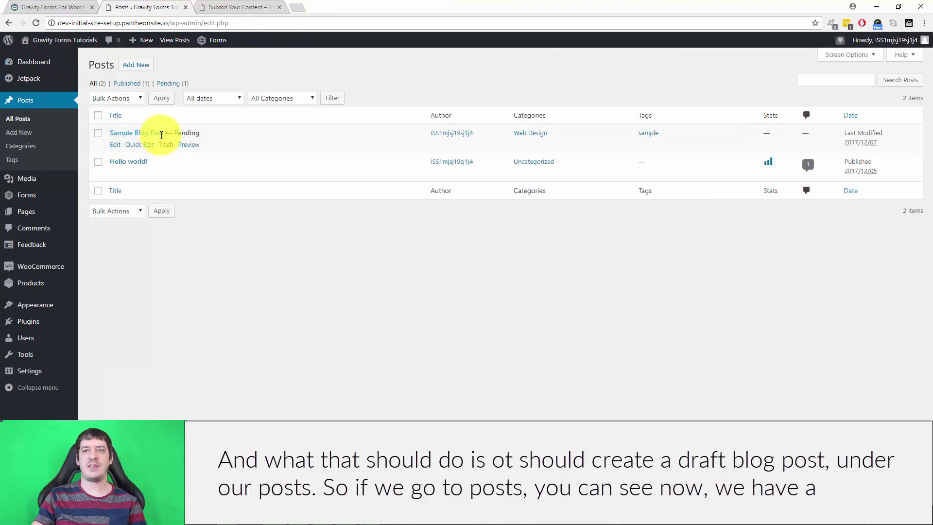
left_click(119, 146)
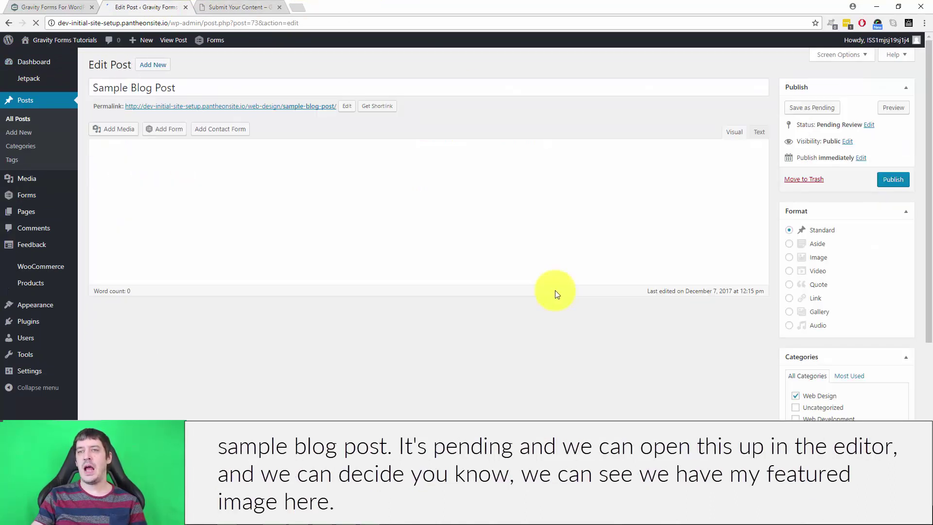
scroll(762, 297, "down", 5)
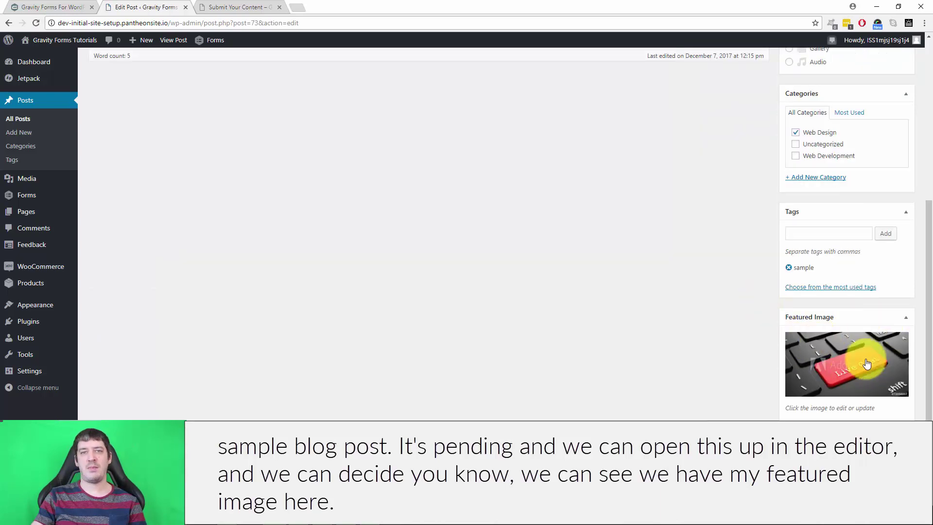
scroll(686, 340, "up", 5)
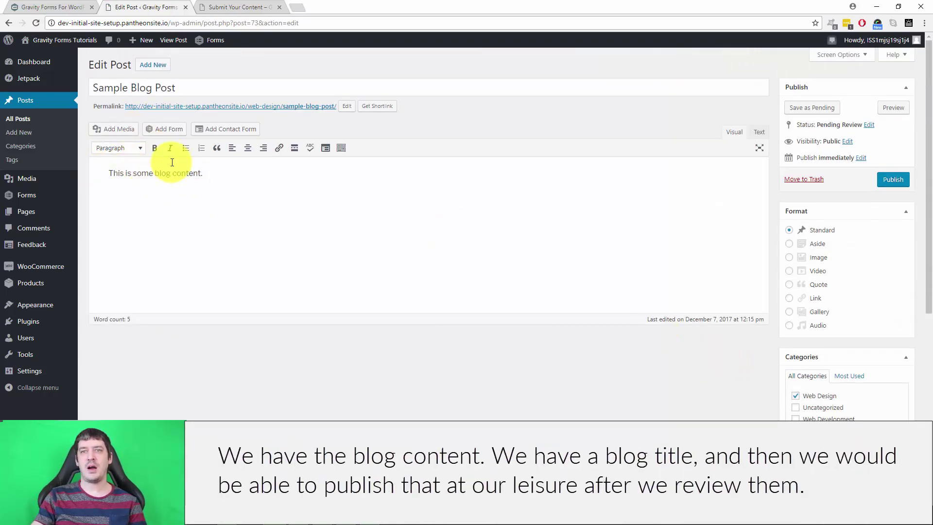